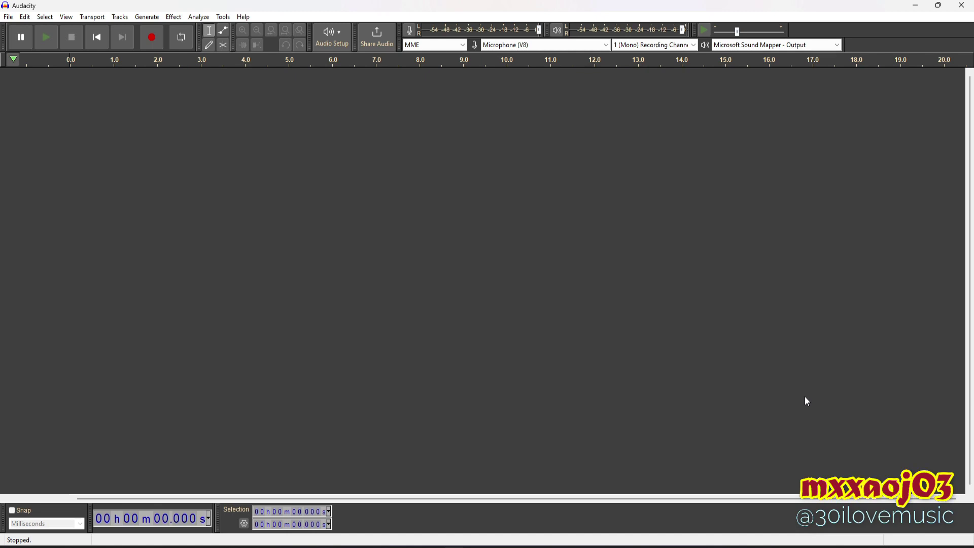
- Switch to the RVC page in Edge and configure training with experiment name Test, a 48k target sample rate and version v2
{"action": "mouse_move", "coordinate": [274, 546]}
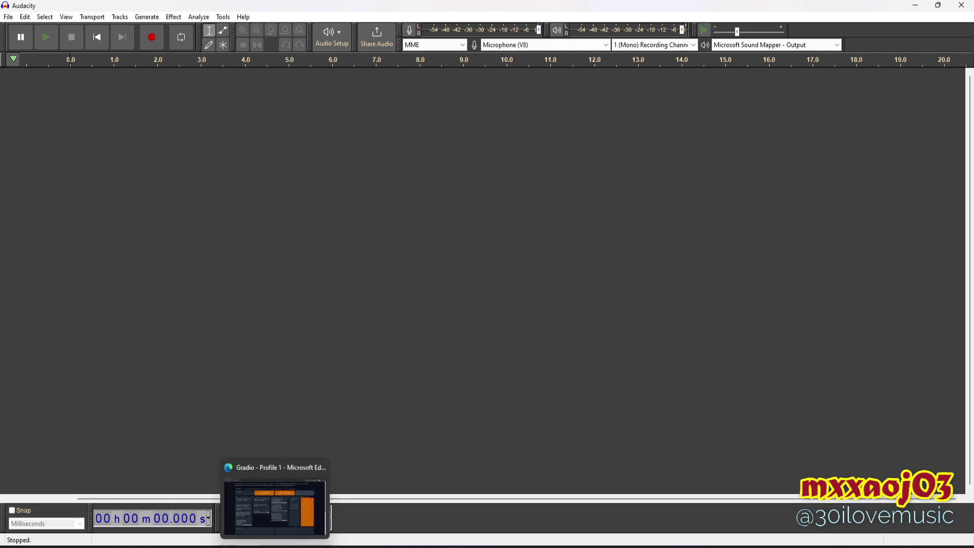
{"action": "left_click", "coordinate": [275, 507]}
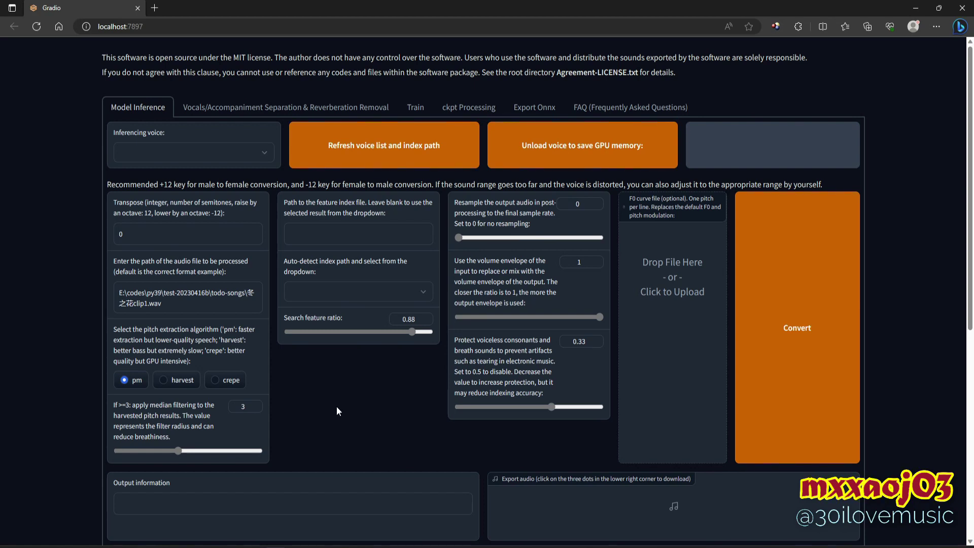
{"action": "left_click", "coordinate": [416, 111]}
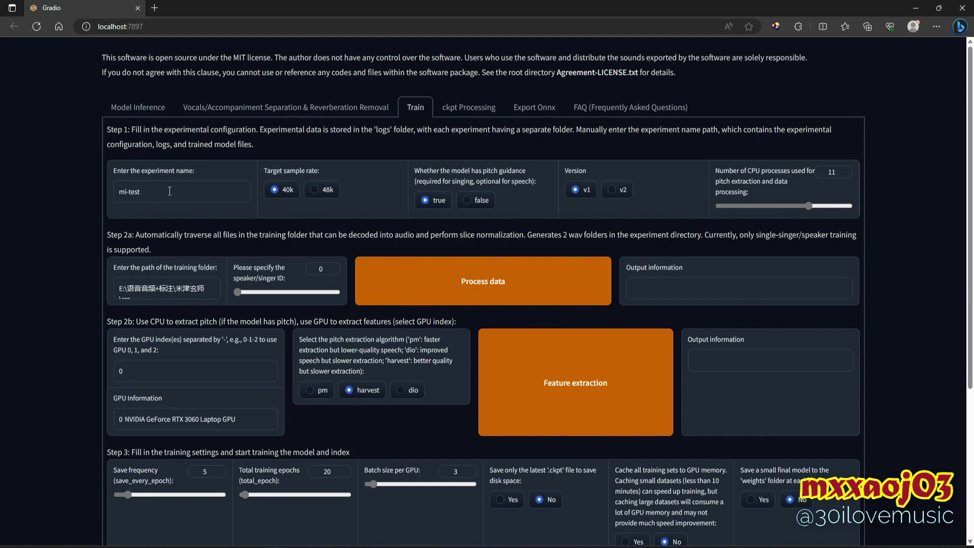
{"action": "left_click_drag", "start_coordinate": [169, 191], "coordinate": [108, 196]}
{"action": "left_click", "coordinate": [315, 190]}
{"action": "left_click", "coordinate": [611, 190]}
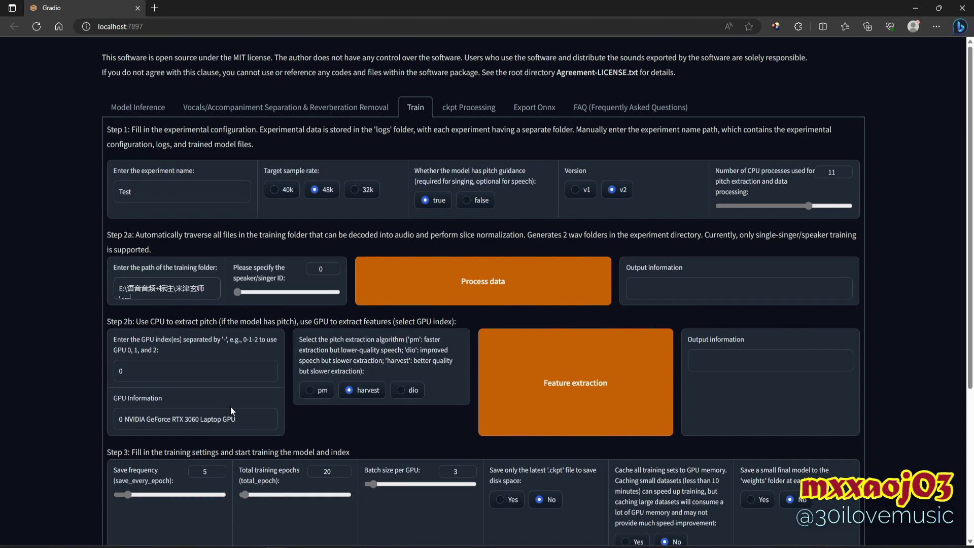
- Copy the path of the train folder in Downloads from File Explorer and enter it as the training folder path
{"action": "left_click", "coordinate": [253, 499]}
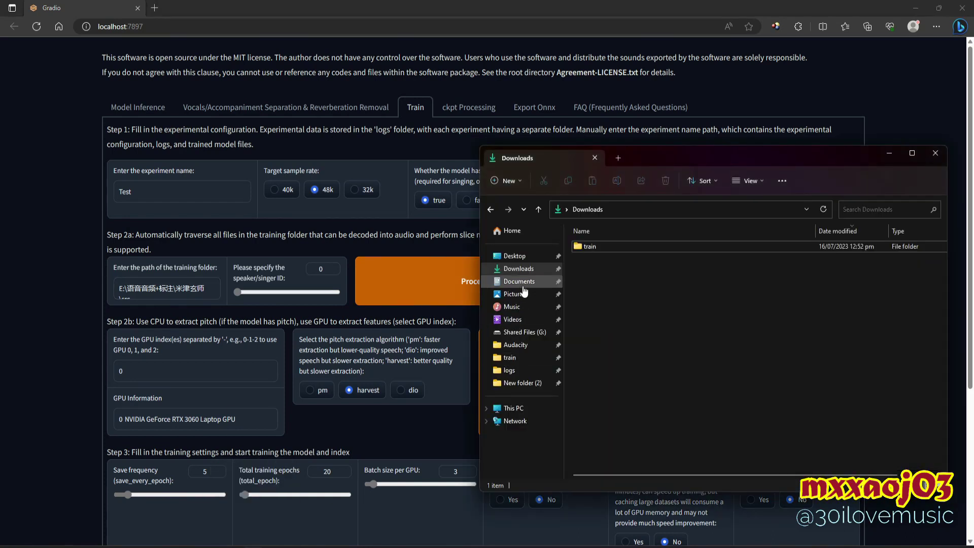
{"action": "double_click", "coordinate": [590, 248]}
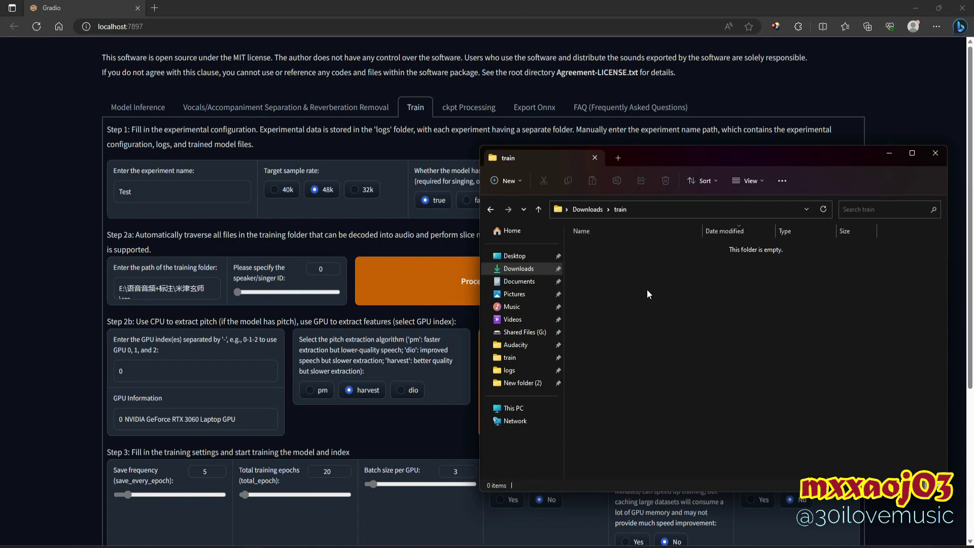
{"action": "left_click", "coordinate": [648, 212]}
{"action": "key", "text": "ctrl+c"}
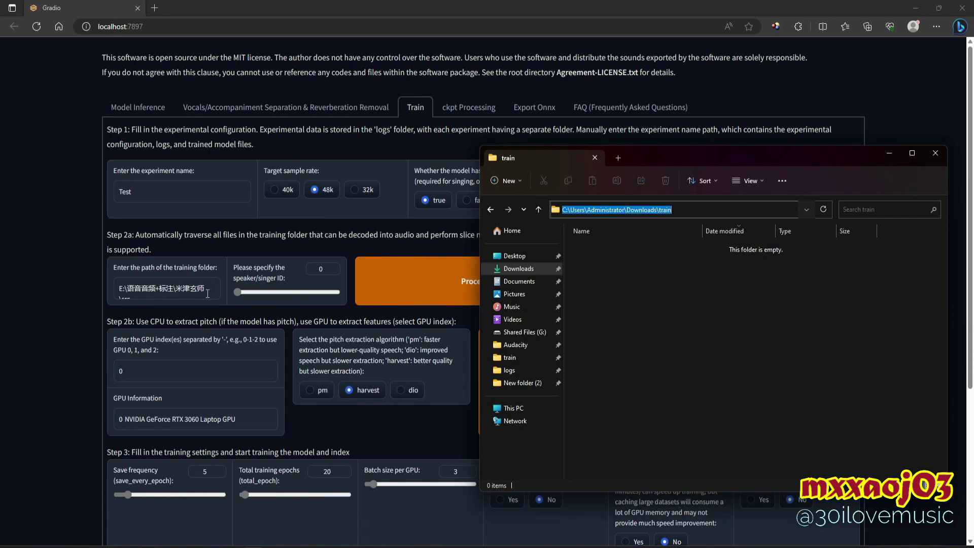
{"action": "left_click", "coordinate": [185, 290]}
{"action": "key", "text": "ctrl+a"}
{"action": "key", "text": "ctrl+v"}
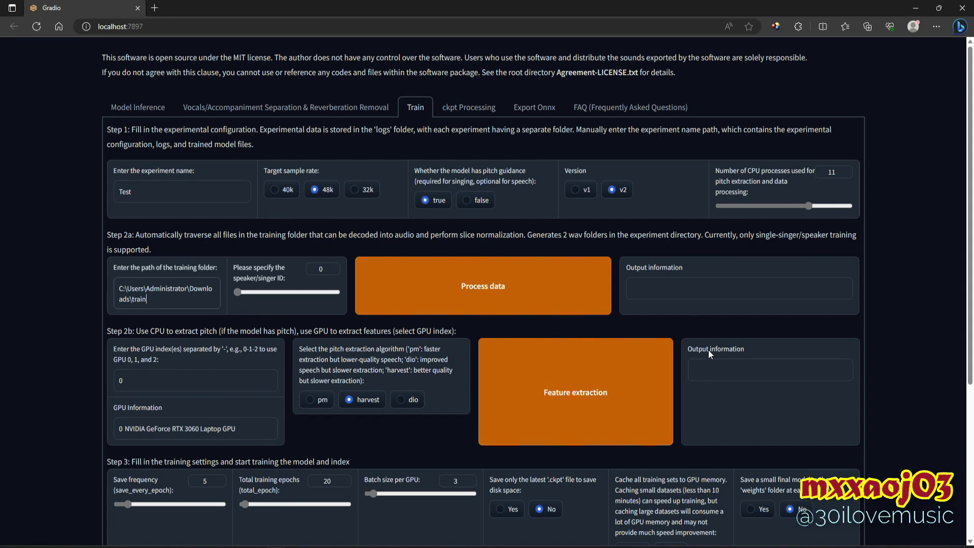
- Set the total training epochs to 100 in the Step 3 training settings
{"action": "scroll", "coordinate": [342, 313], "scroll_direction": "down", "scroll_amount": 4}
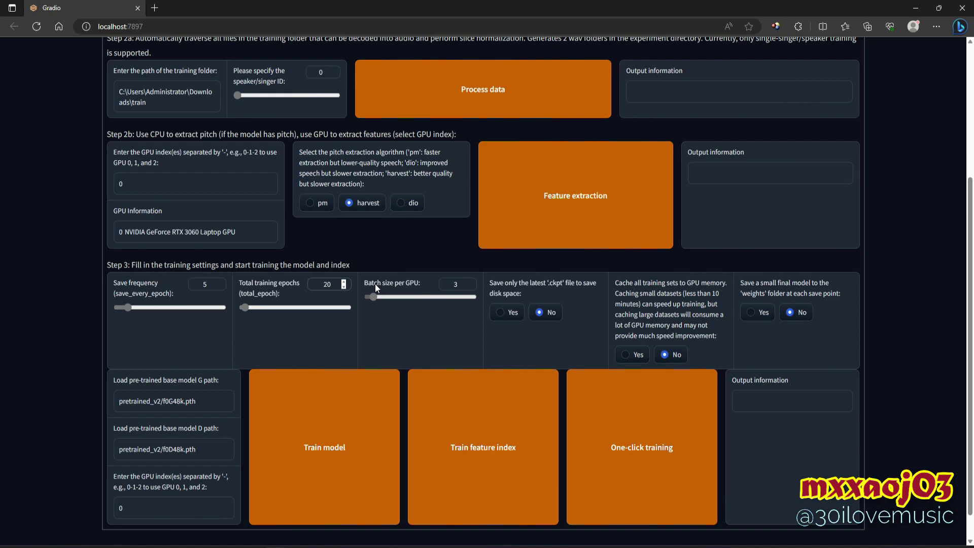
{"action": "key", "text": "BackSpace"}
{"action": "key", "text": "BackSpace"}
{"action": "type", "text": "100"}
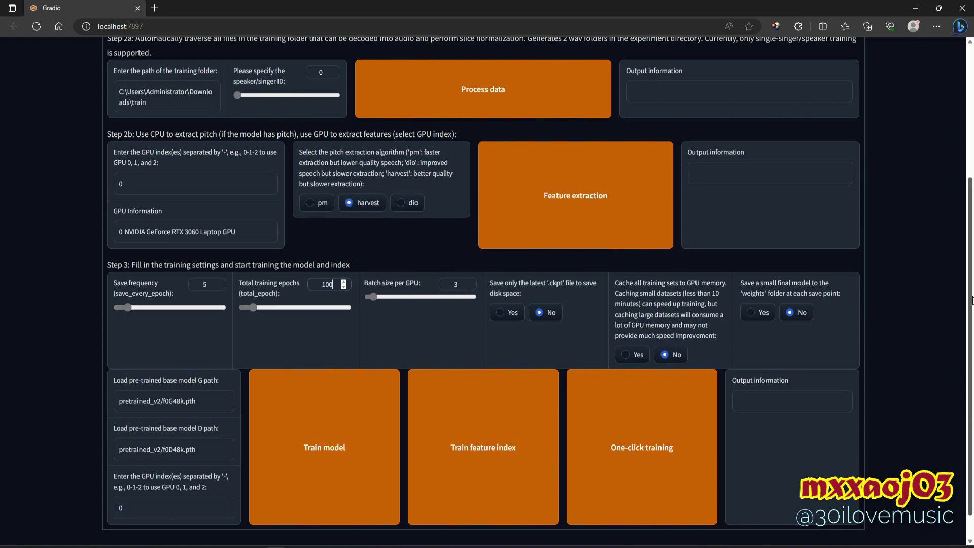
- Review the training settings and the training actions, and check the output in the RVC Web console window
{"action": "left_click_drag", "start_coordinate": [971, 299], "coordinate": [971, 167]}
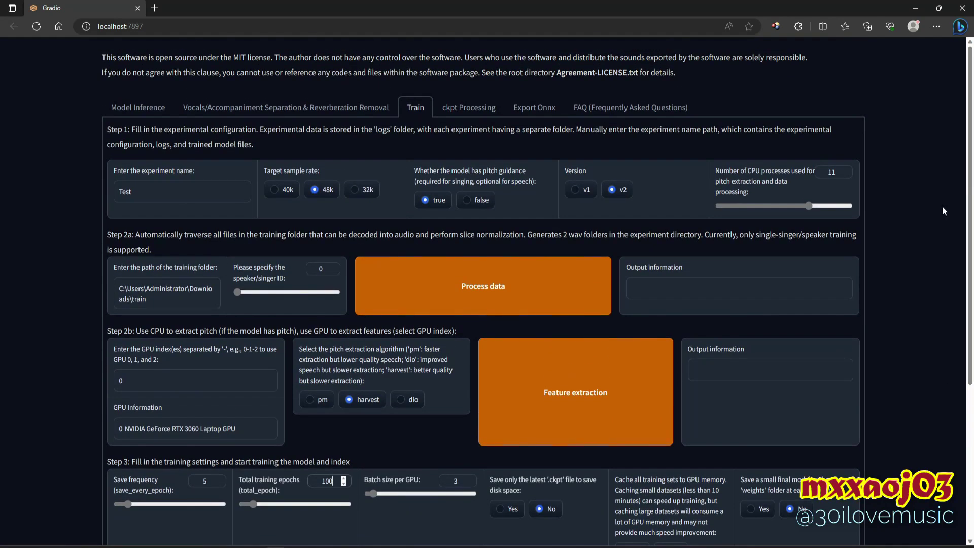
{"action": "scroll", "coordinate": [830, 274], "scroll_direction": "down", "scroll_amount": 5}
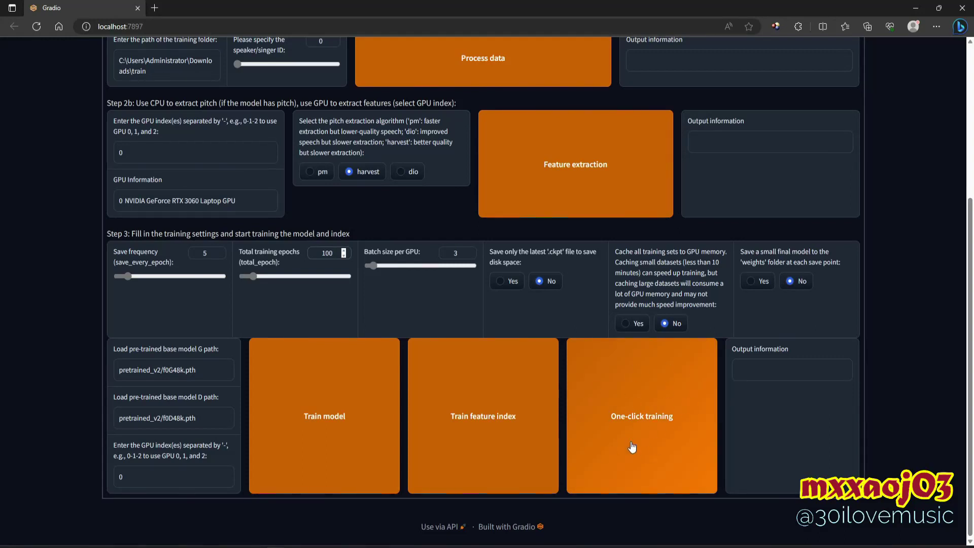
{"action": "scroll", "coordinate": [945, 388], "scroll_direction": "up", "scroll_amount": 4}
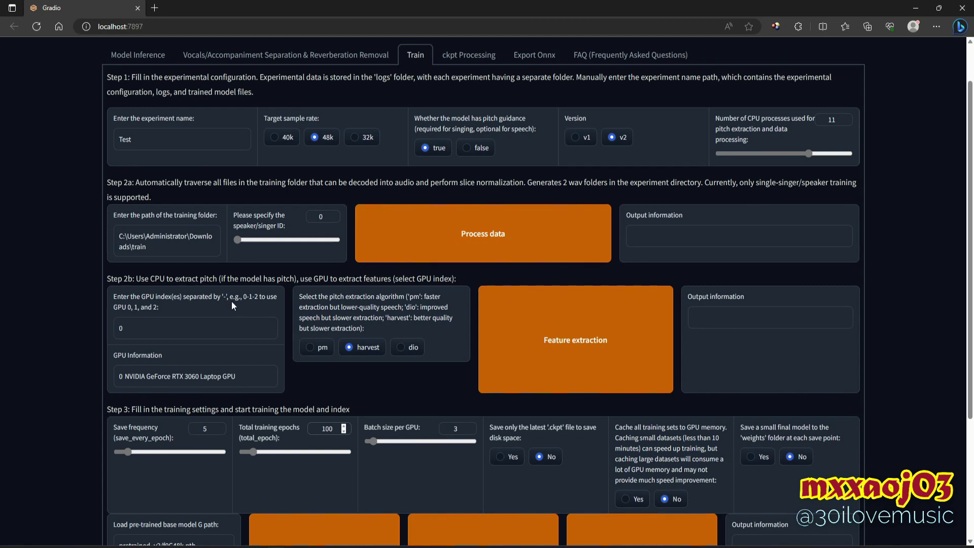
{"action": "scroll", "coordinate": [944, 416], "scroll_direction": "down", "scroll_amount": 4}
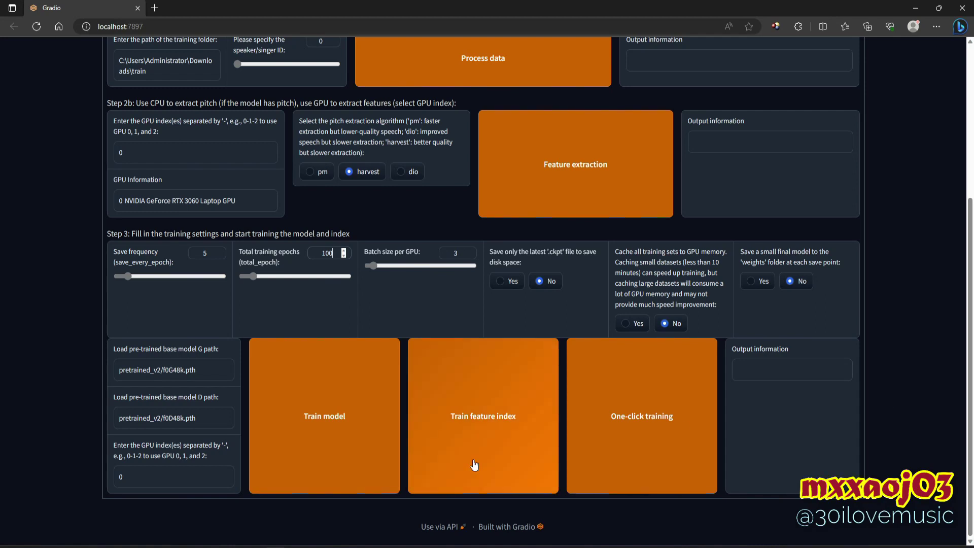
{"action": "key", "text": "alt+Tab"}
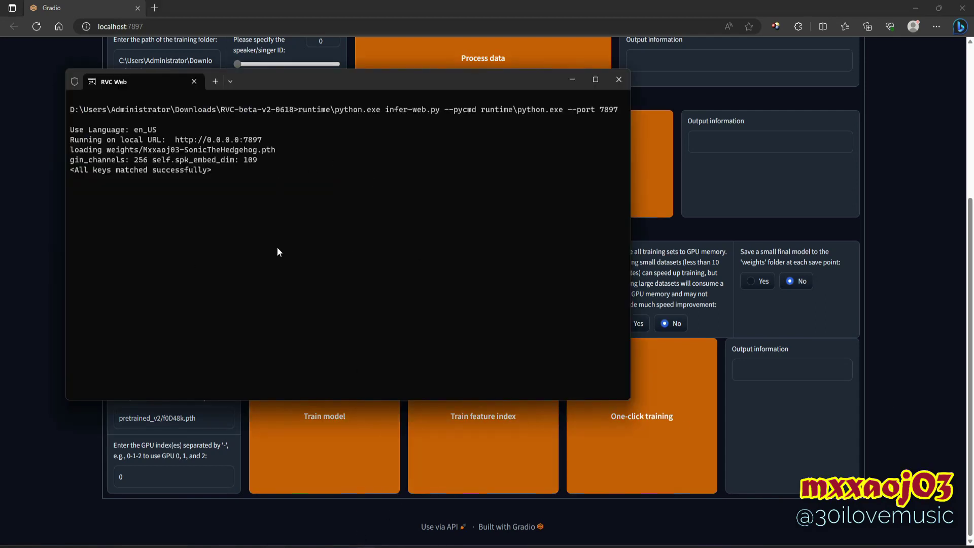
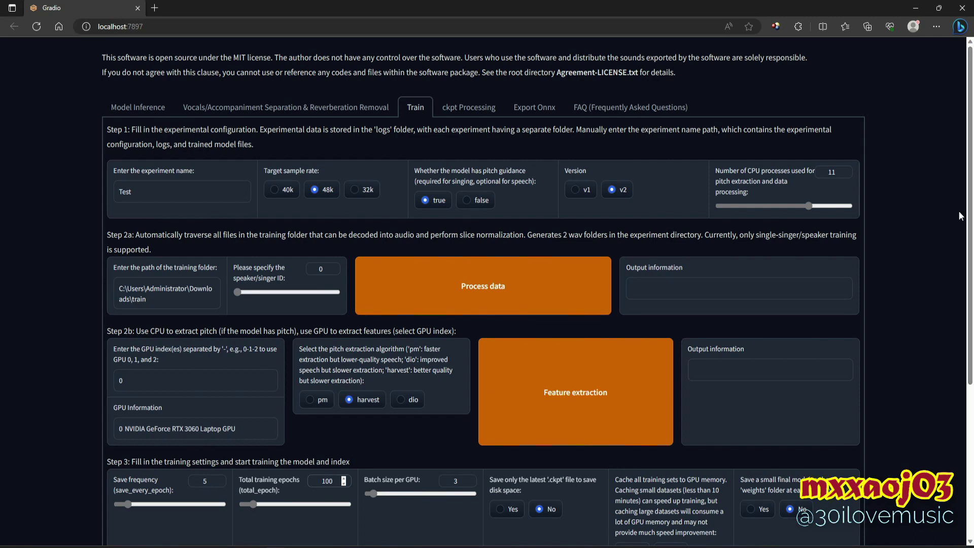
- Refresh the voice list and index path for model inference and look through the available inferencing voices without choosing one
{"action": "left_click", "coordinate": [135, 109]}
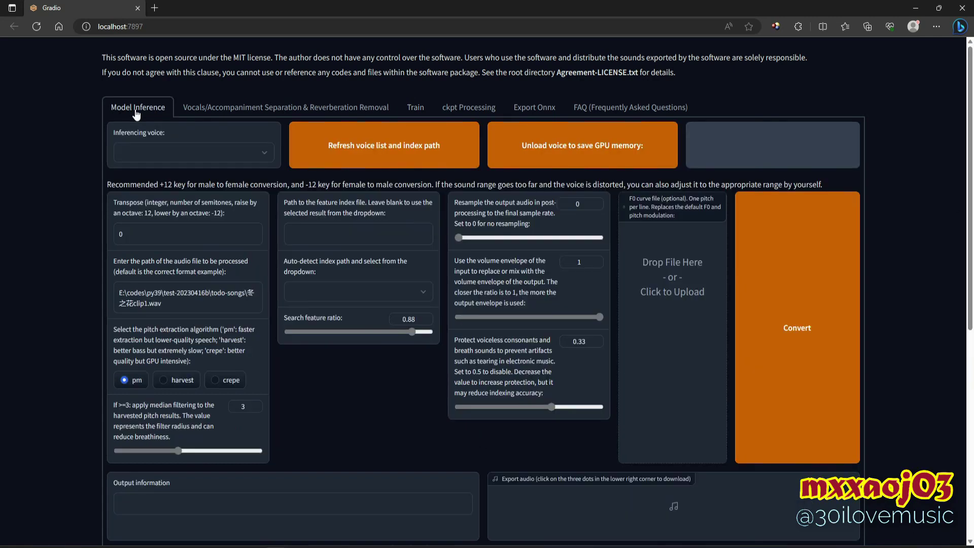
{"action": "left_click", "coordinate": [381, 155]}
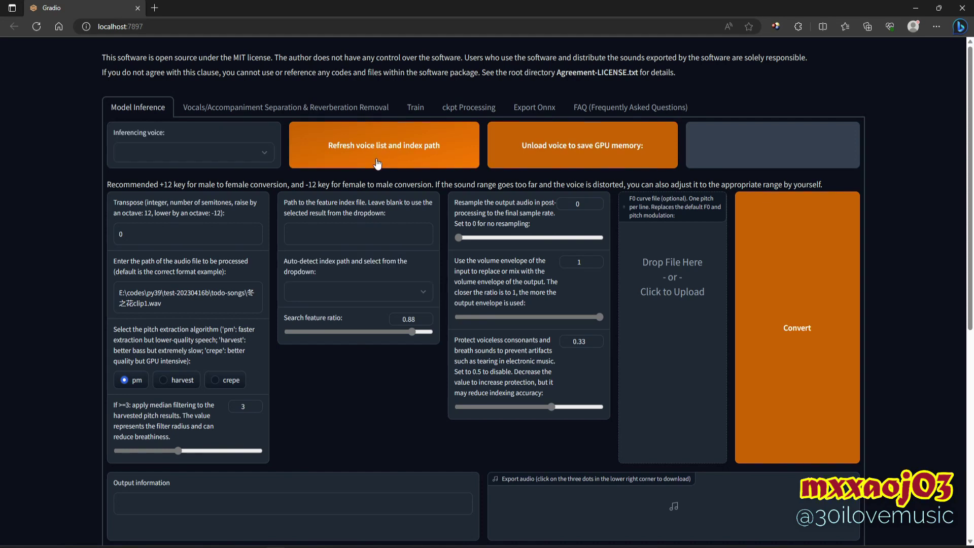
{"action": "left_click", "coordinate": [264, 153]}
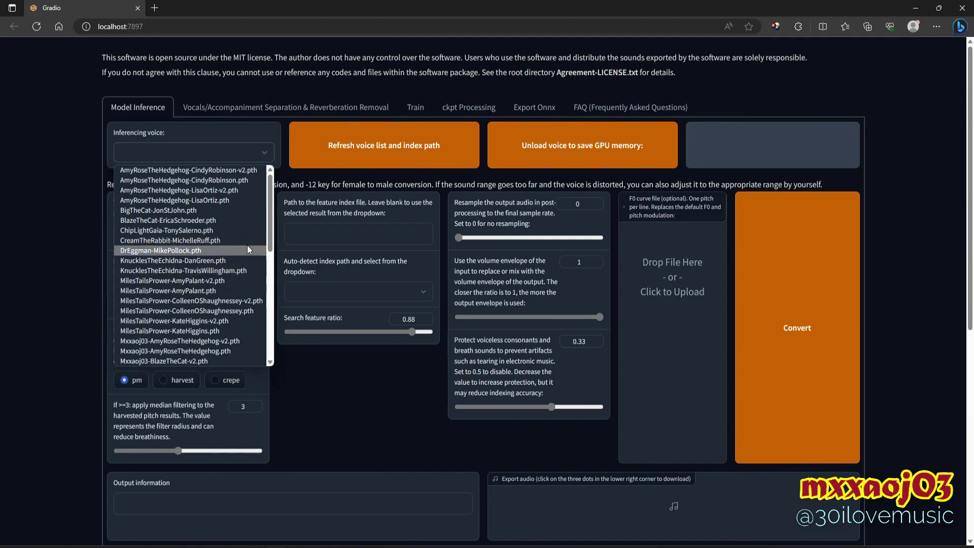
{"action": "mouse_move", "coordinate": [270, 209]}
{"action": "left_mouse_down"}
{"action": "mouse_move", "coordinate": [272, 321]}
{"action": "mouse_move", "coordinate": [275, 206]}
{"action": "left_mouse_up"}
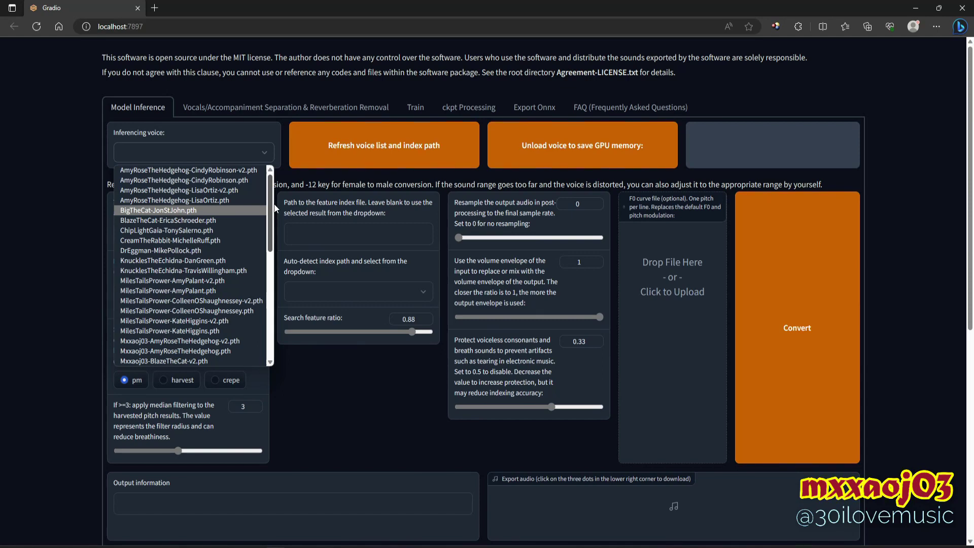
{"action": "left_click_drag", "start_coordinate": [274, 208], "coordinate": [272, 236]}
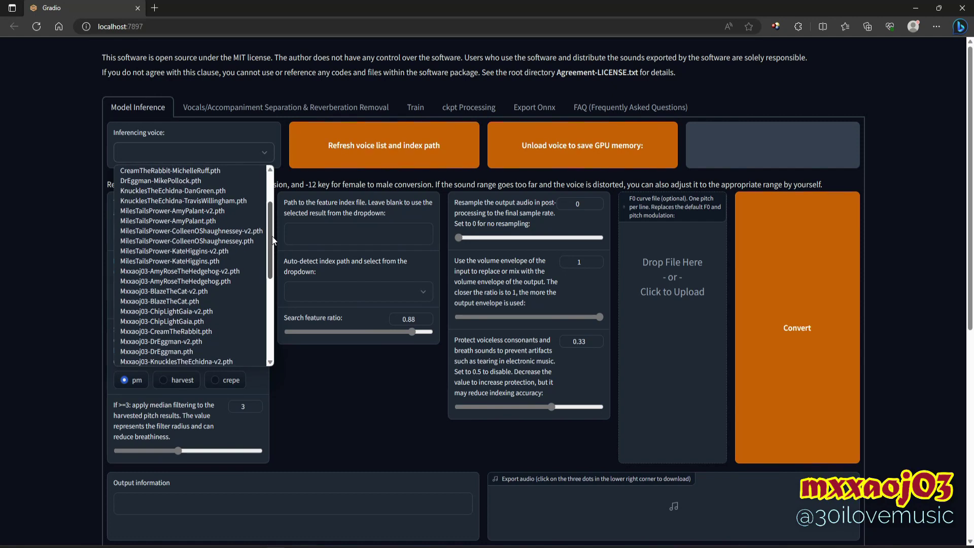
{"action": "left_click_drag", "start_coordinate": [272, 236], "coordinate": [272, 241]}
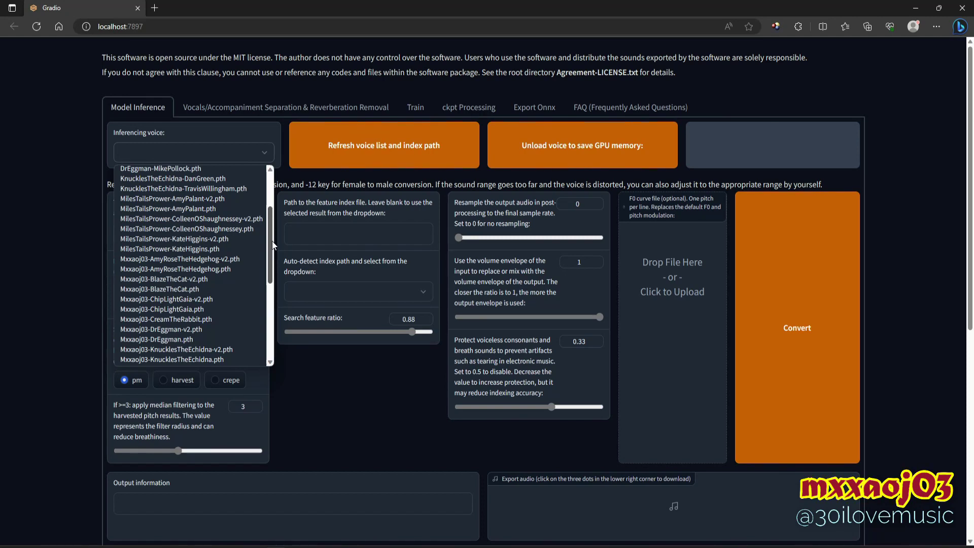
{"action": "left_click_drag", "start_coordinate": [272, 242], "coordinate": [274, 322]}
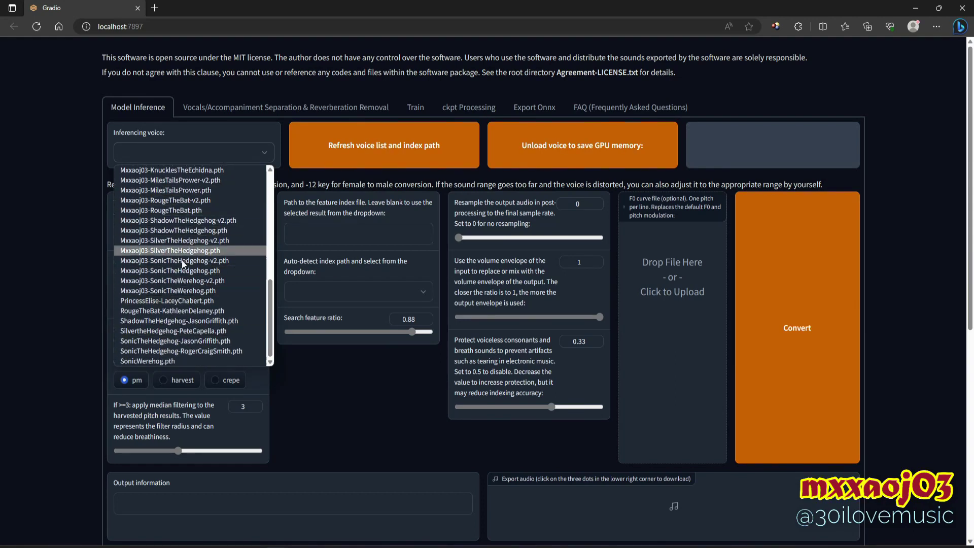
{"action": "left_click_drag", "start_coordinate": [270, 318], "coordinate": [271, 206]}
{"action": "left_click", "coordinate": [320, 378]}
{"action": "left_click", "coordinate": [264, 162]}
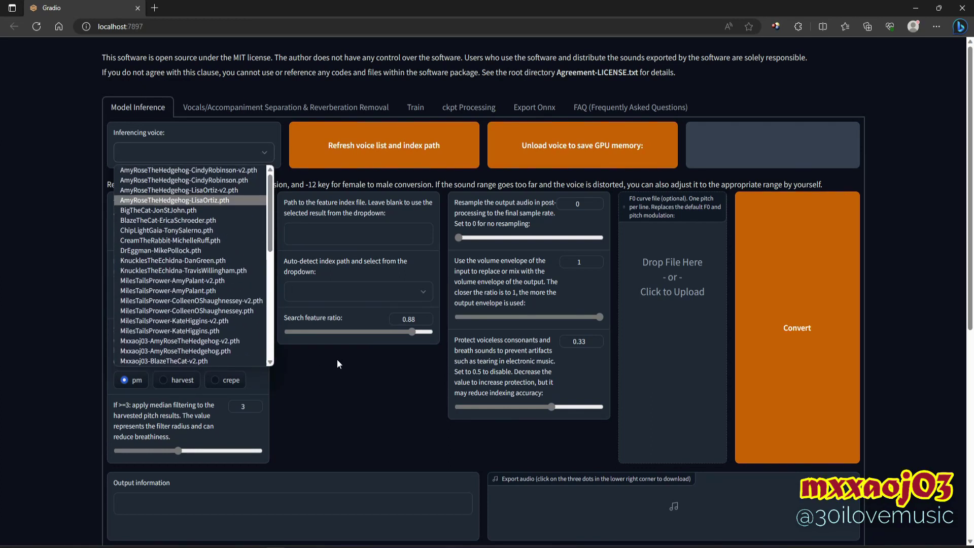
{"action": "left_click", "coordinate": [345, 384]}
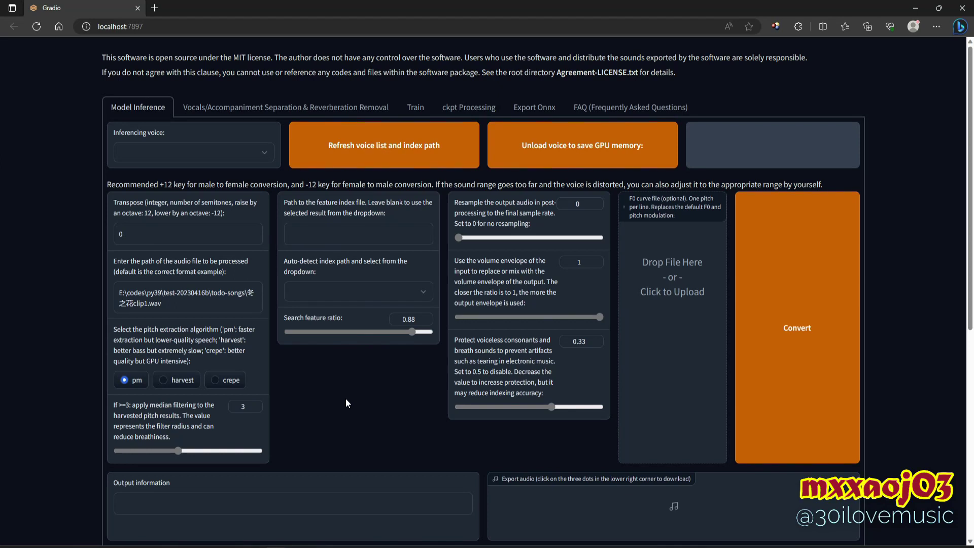
{"action": "left_click", "coordinate": [256, 157]}
{"action": "mouse_move", "coordinate": [271, 195]}
{"action": "left_mouse_down"}
{"action": "mouse_move", "coordinate": [270, 297]}
{"action": "mouse_move", "coordinate": [270, 194]}
{"action": "left_mouse_up"}
{"action": "left_click", "coordinate": [318, 410]}
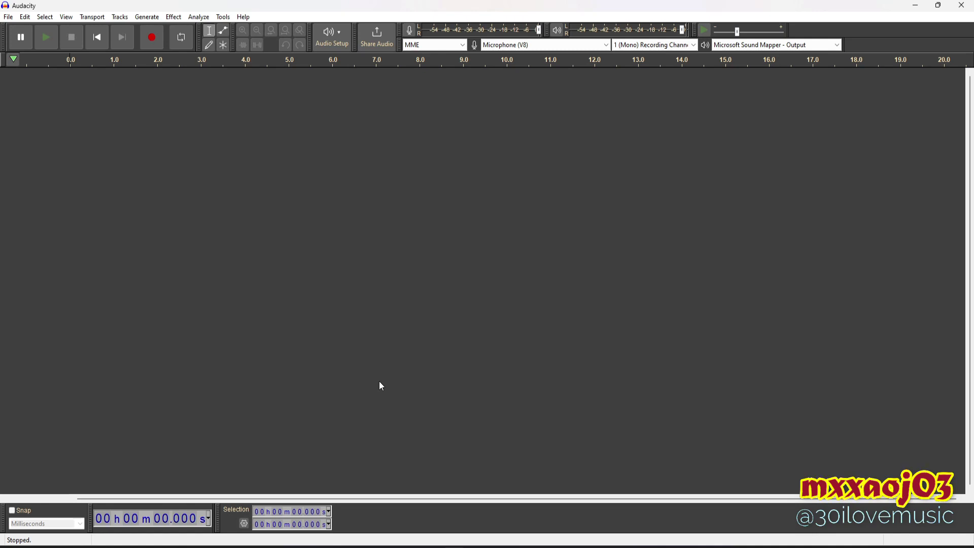
- Switch to Audacity and record a mono voice clip about 17.6 seconds long
{"action": "left_click", "coordinate": [153, 42]}
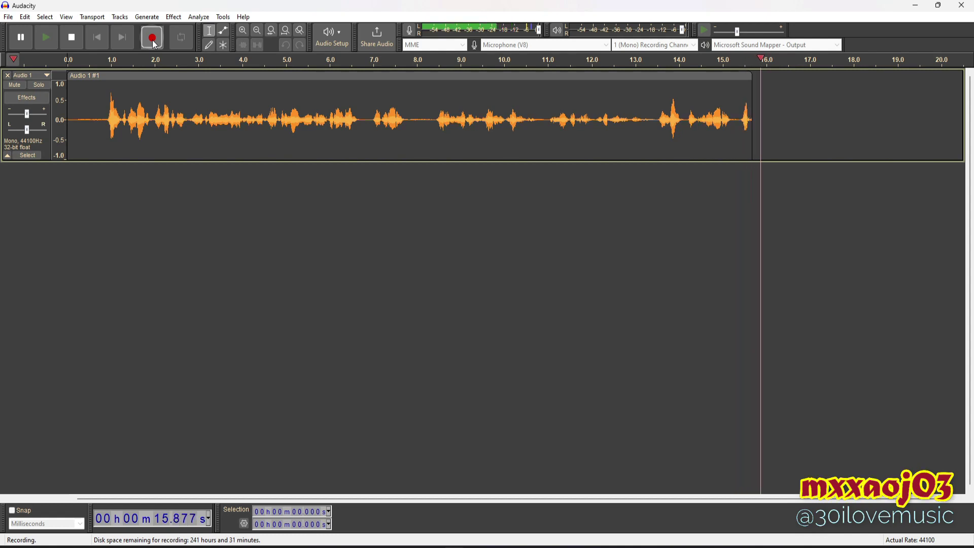
{"action": "left_click", "coordinate": [72, 38]}
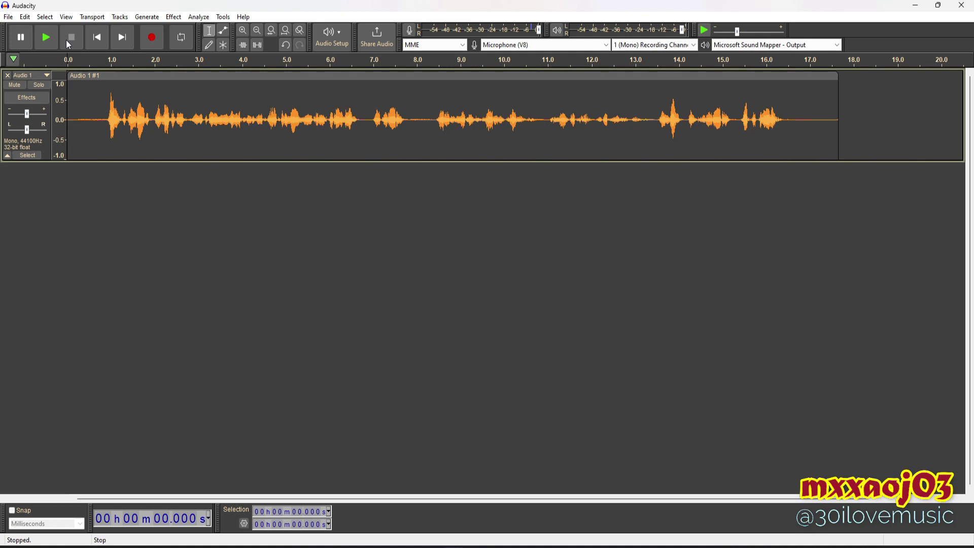
- Trim the silence from both ends of the recorded clip and move the clip to the start of the timeline
{"action": "left_click_drag", "start_coordinate": [104, 122], "coordinate": [789, 153]}
{"action": "key", "text": "ctrl+t"}
{"action": "left_click_drag", "start_coordinate": [394, 79], "coordinate": [361, 81]}
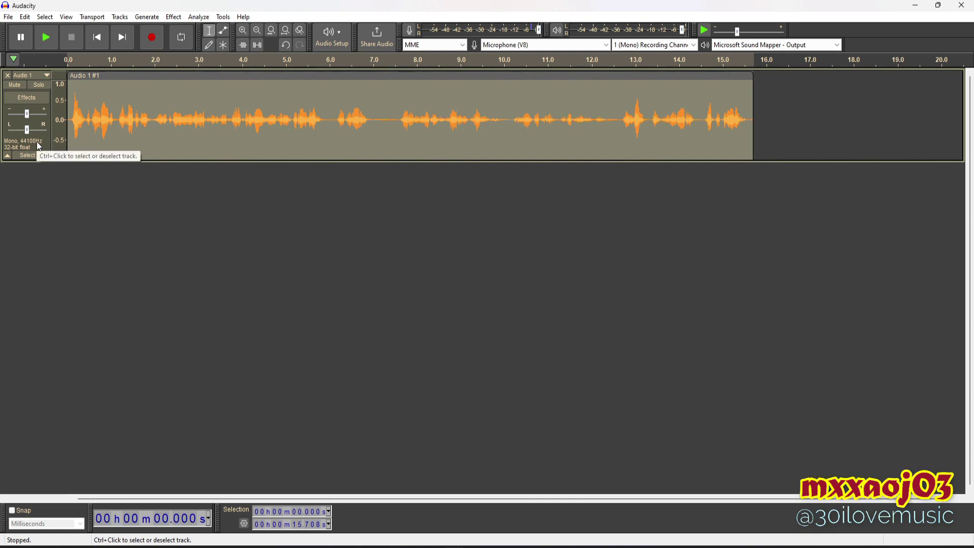
- Amplify the trimmed clip to a new peak amplitude of 0.0 dB and play it back
{"action": "key", "text": "ctrl+r"}
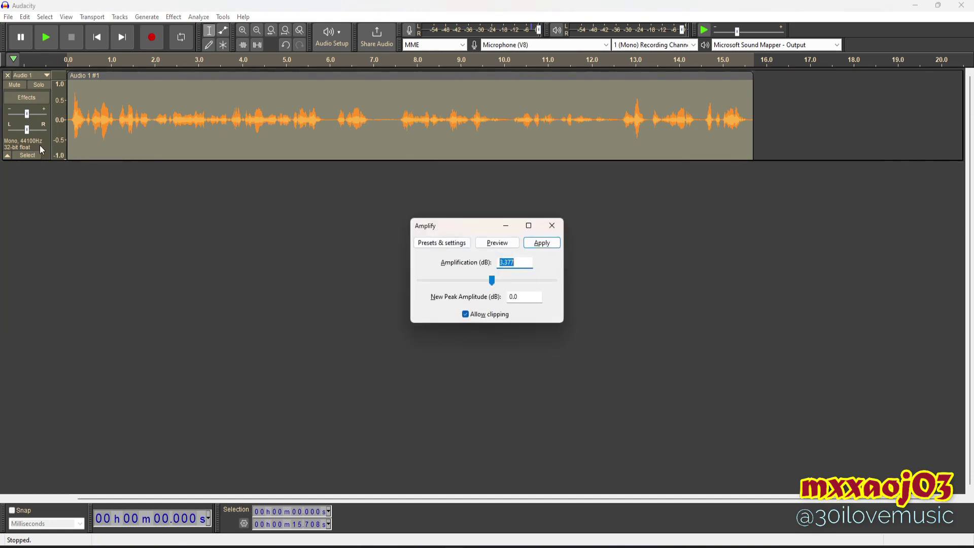
{"action": "key", "text": "Return"}
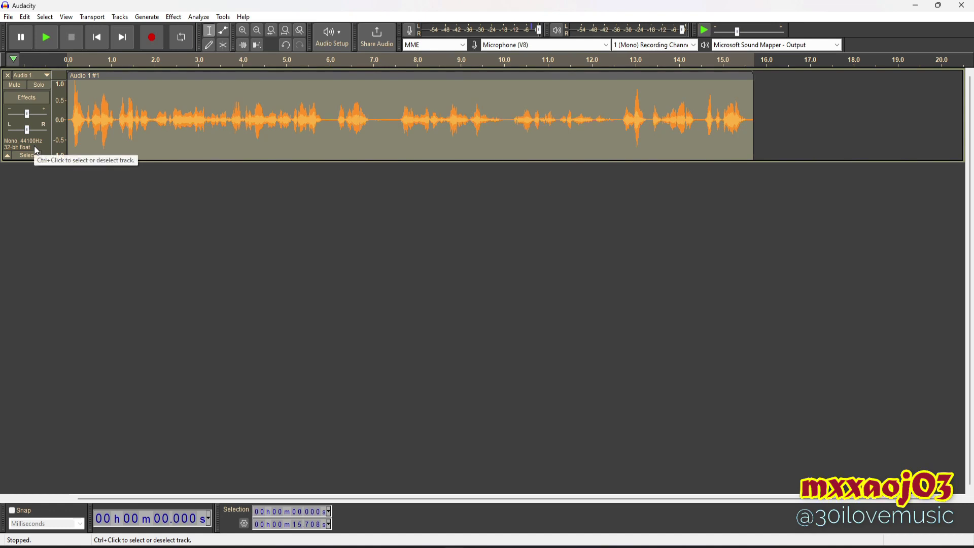
{"action": "left_click", "coordinate": [51, 40]}
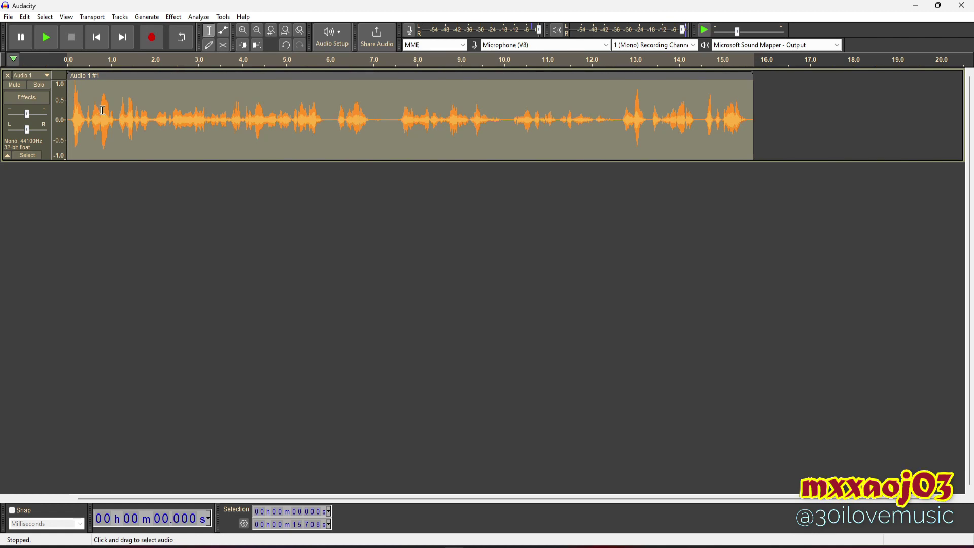
- Export the selected audio to the Desktop as aa in WAV (Microsoft) format with Signed 16-bit PCM encoding and blank metadata tags
{"action": "key", "text": "ctrl+shift+e"}
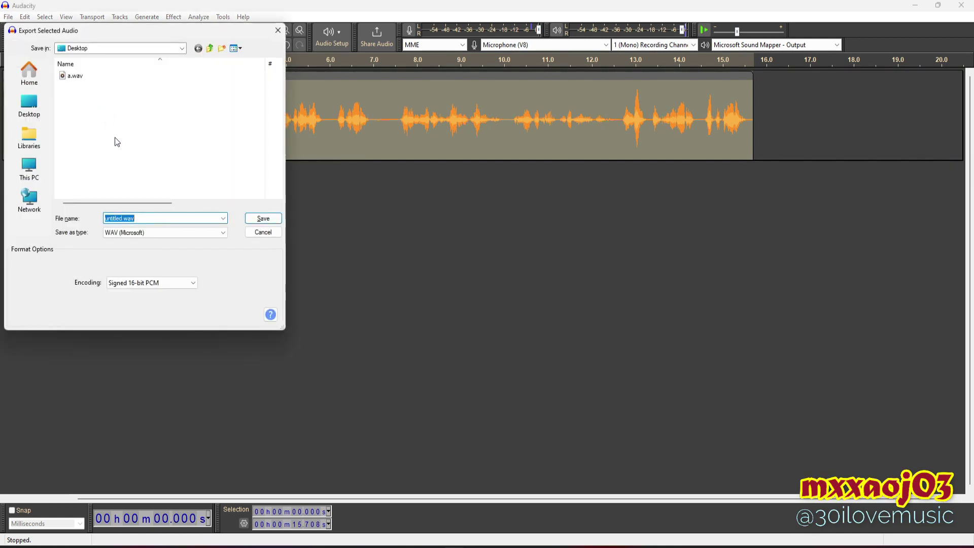
{"action": "type", "text": "aa"}
{"action": "left_click", "coordinate": [264, 219]}
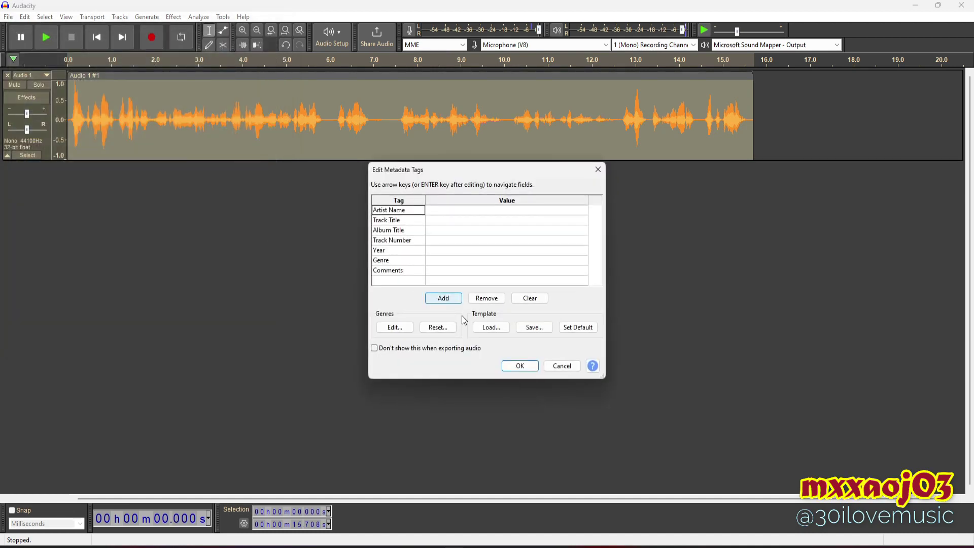
{"action": "left_click", "coordinate": [515, 368]}
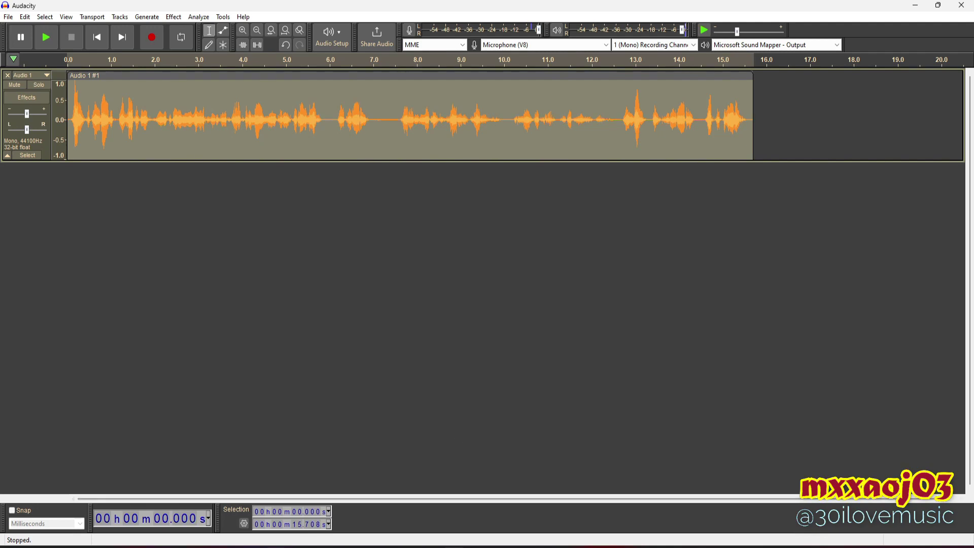
- Switch to the RVC web interface in the browser and choose Mxxaoj03-SonicTheHedgehog.pth as the inferencing voice
{"action": "left_click", "coordinate": [295, 543]}
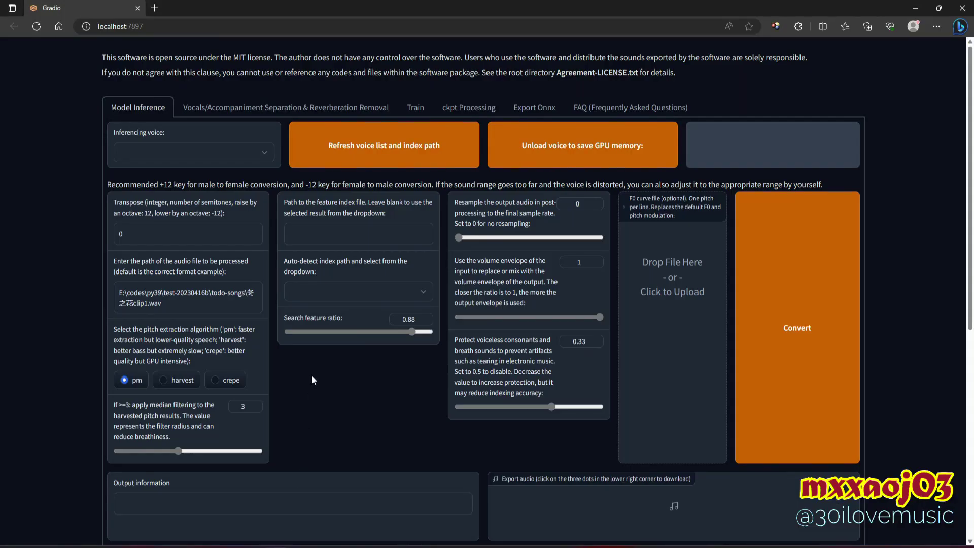
{"action": "left_click", "coordinate": [263, 151]}
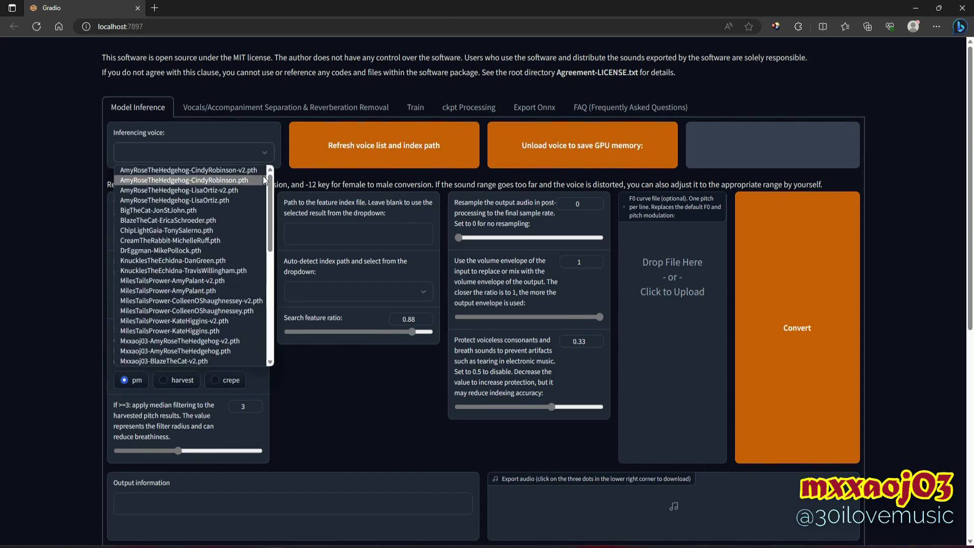
{"action": "left_click_drag", "start_coordinate": [270, 196], "coordinate": [271, 260]}
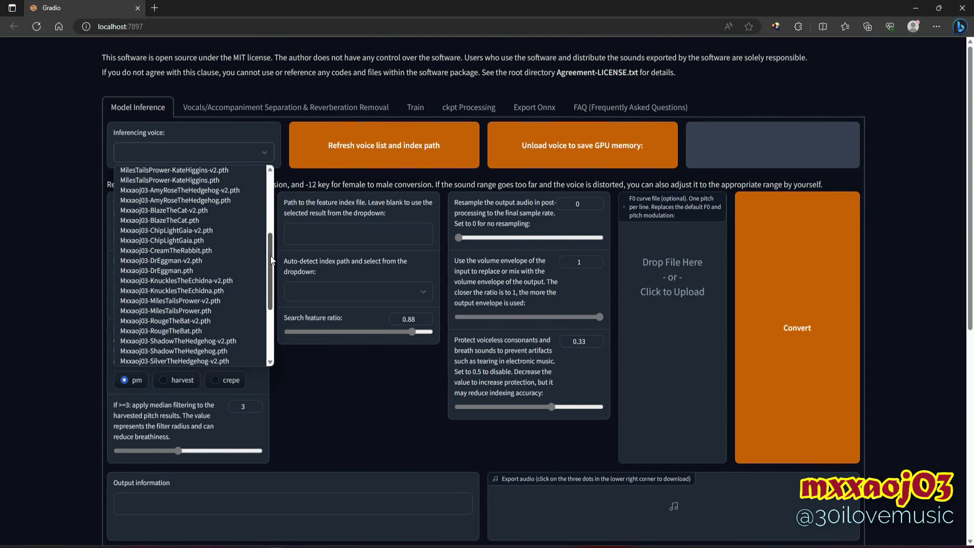
{"action": "mouse_move", "coordinate": [271, 260]}
{"action": "left_mouse_down"}
{"action": "mouse_move", "coordinate": [270, 308]}
{"action": "mouse_move", "coordinate": [272, 266]}
{"action": "left_mouse_up"}
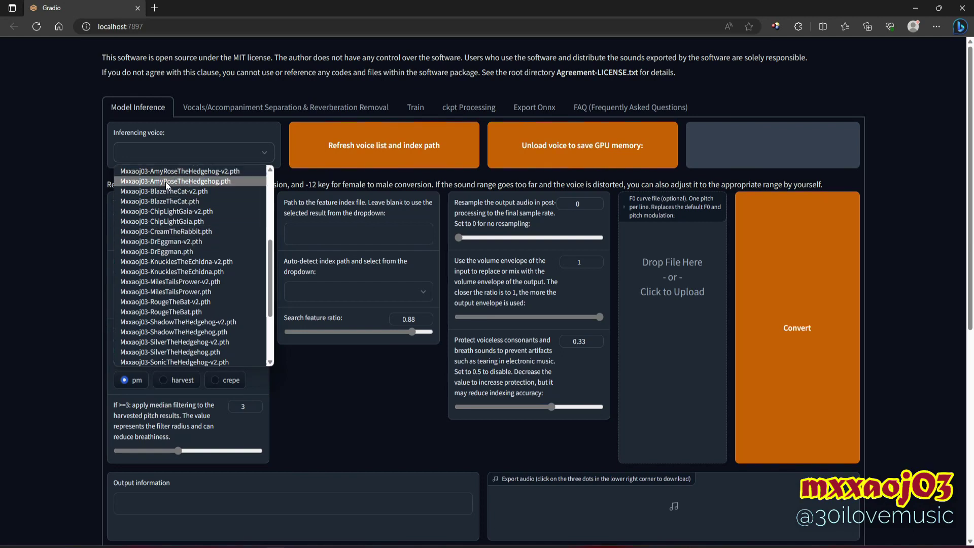
{"action": "left_click_drag", "start_coordinate": [272, 282], "coordinate": [272, 297]}
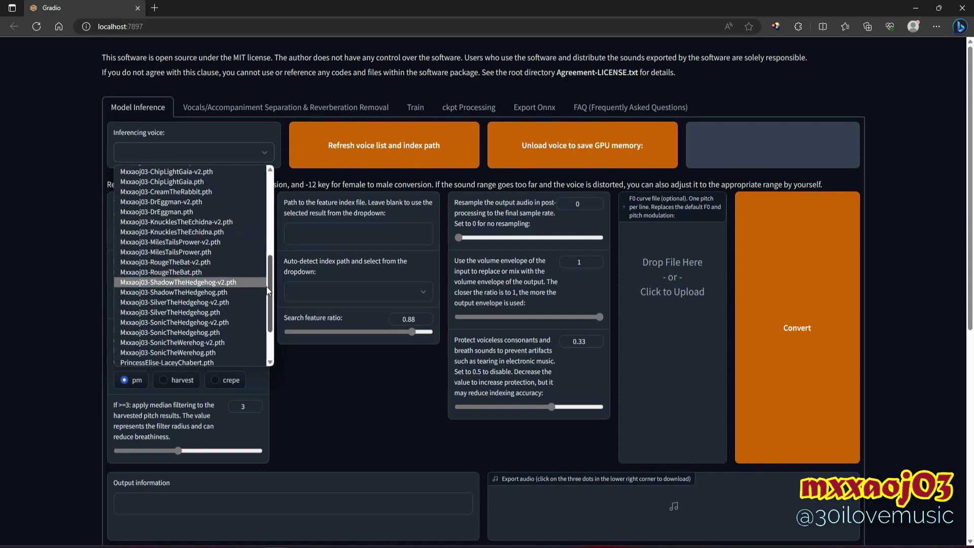
{"action": "scroll", "coordinate": [268, 279], "scroll_direction": "up", "scroll_amount": 2}
{"action": "left_click_drag", "start_coordinate": [273, 272], "coordinate": [269, 307]}
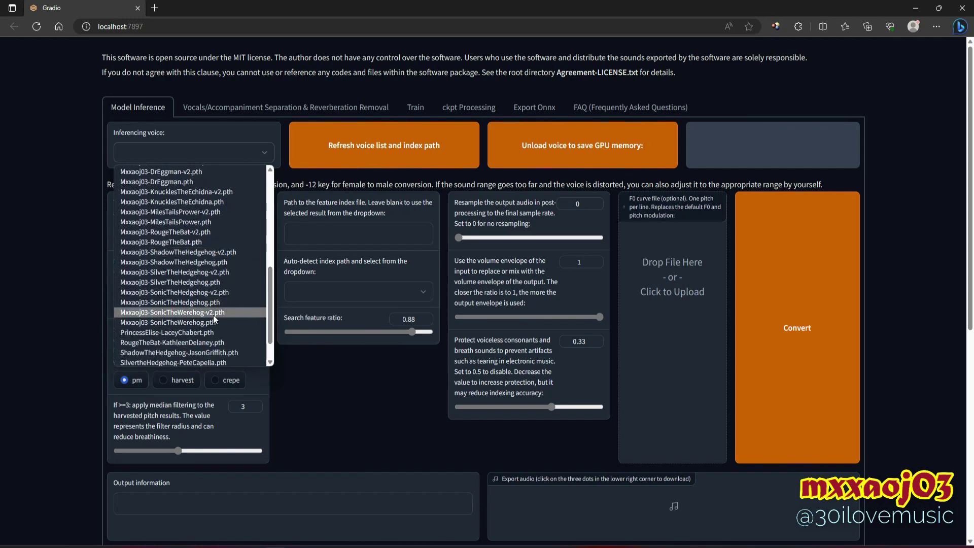
{"action": "left_click", "coordinate": [201, 303]}
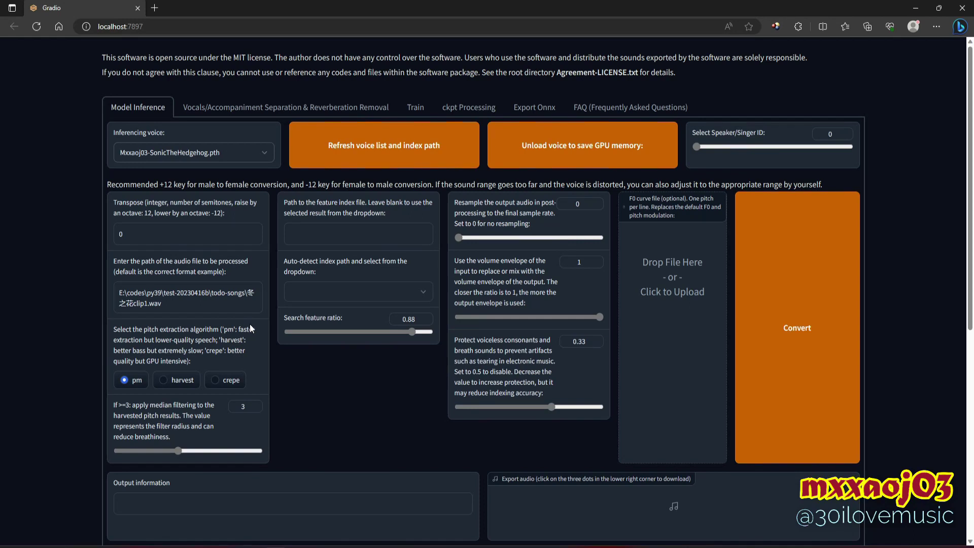
- Copy the path of aa.wav from the Desktop folder and use it to replace the default path of the audio file to process
{"action": "left_click_drag", "start_coordinate": [119, 293], "coordinate": [174, 303]}
{"action": "left_click", "coordinate": [174, 303]}
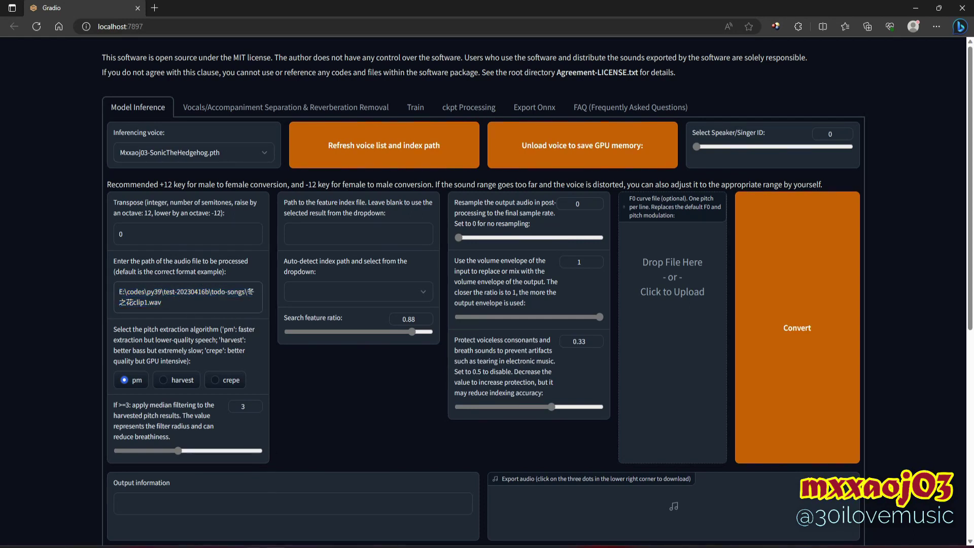
{"action": "key", "text": "alt+Tab"}
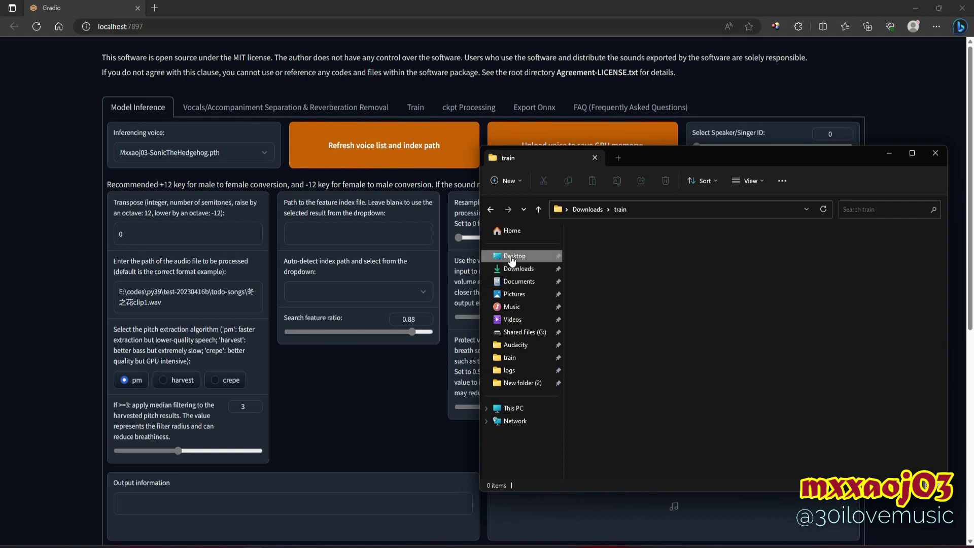
{"action": "left_click", "coordinate": [513, 256]}
{"action": "right_click", "coordinate": [590, 258]}
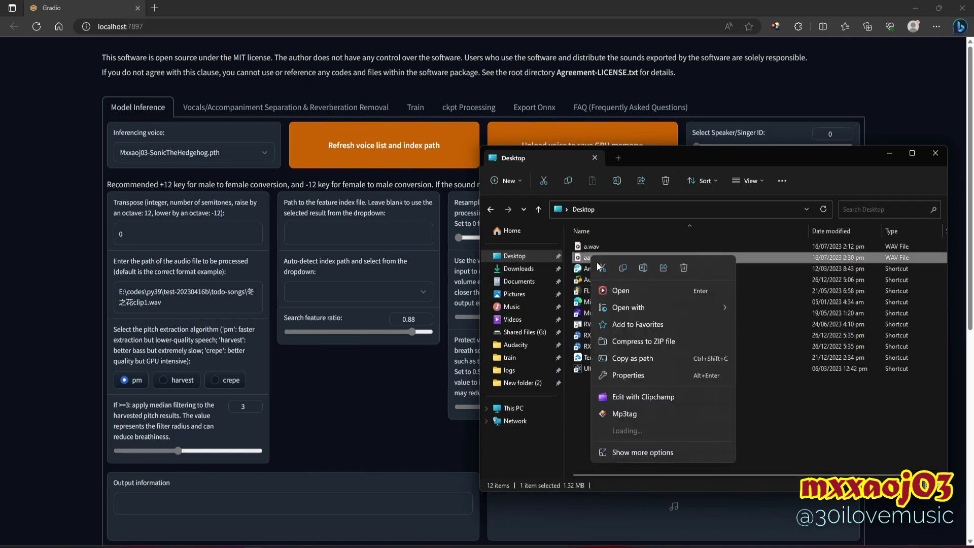
{"action": "left_click", "coordinate": [653, 358]}
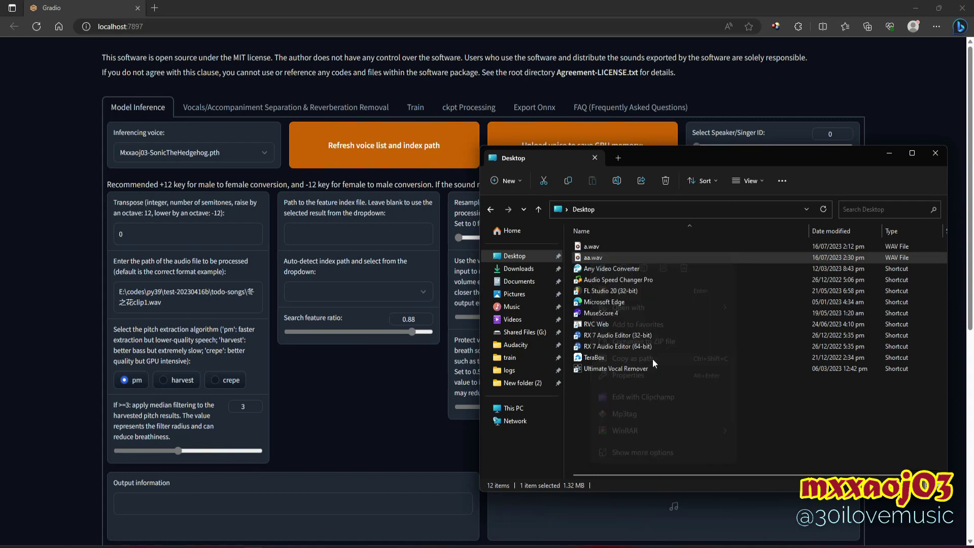
{"action": "left_click", "coordinate": [196, 301]}
{"action": "key", "text": "ctrl+a"}
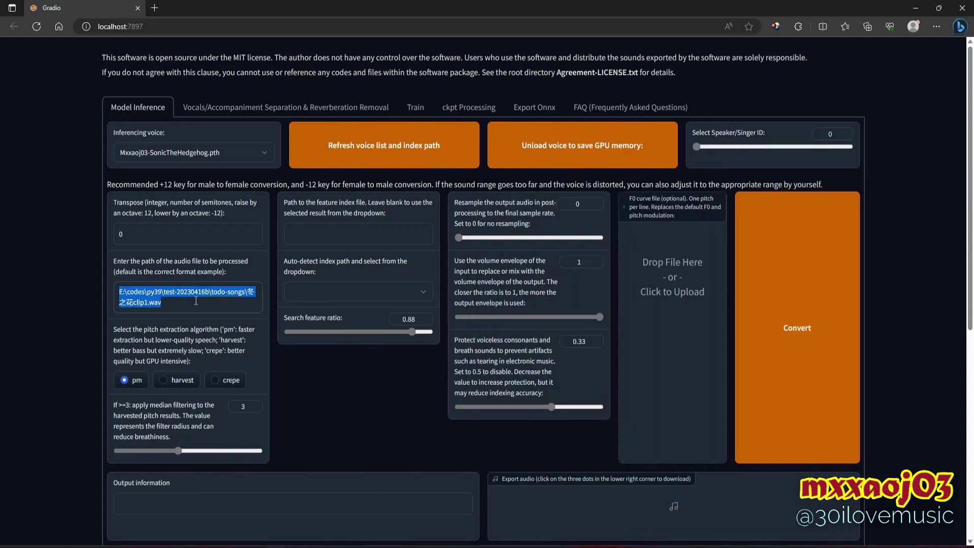
{"action": "key", "text": "ctrl+v"}
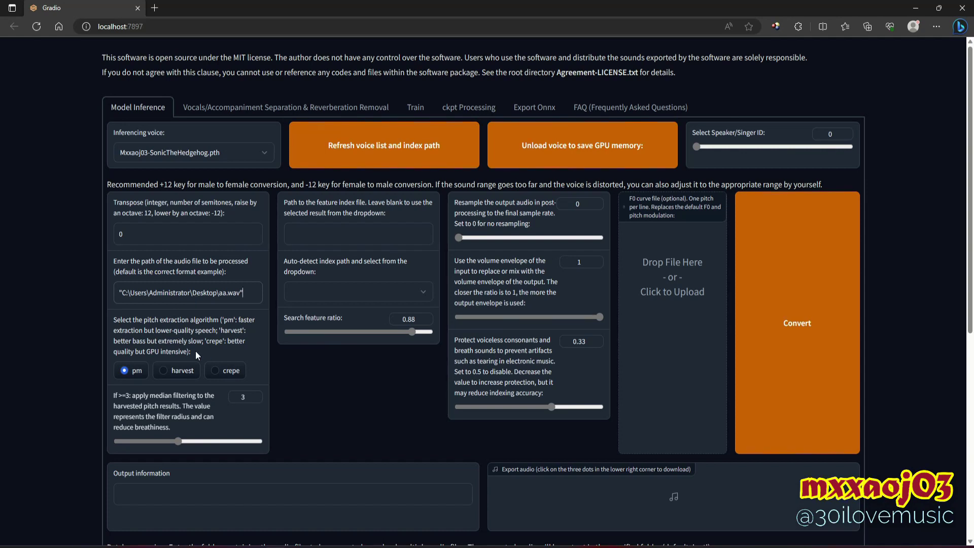
- Set the pitch extraction algorithm to harvest
{"action": "left_click", "coordinate": [171, 374]}
{"action": "left_click", "coordinate": [215, 371]}
{"action": "left_click", "coordinate": [165, 371]}
- Select the SonicTheHedgehog-JasonGriffith added_IVF867 index file as the auto-detected feature index
{"action": "left_click", "coordinate": [376, 300]}
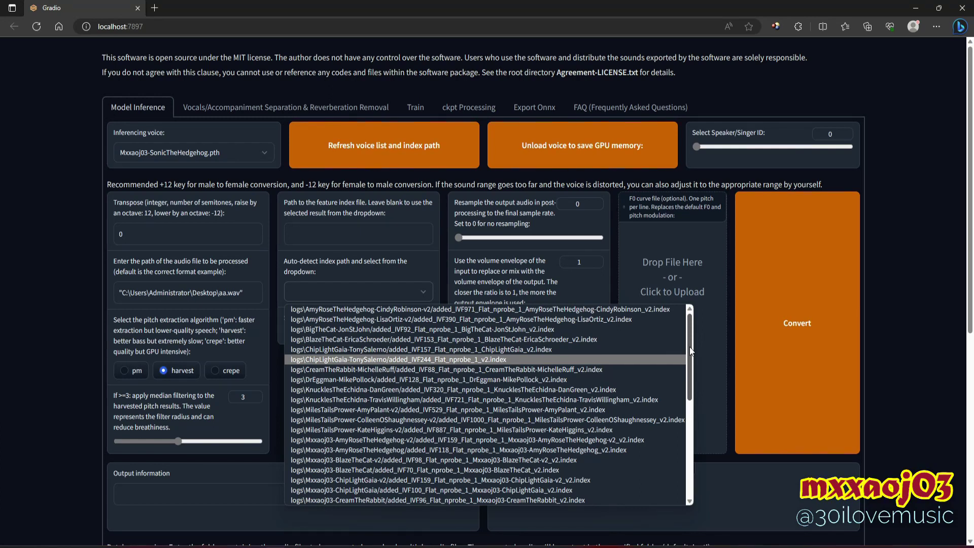
{"action": "left_click", "coordinate": [275, 373]}
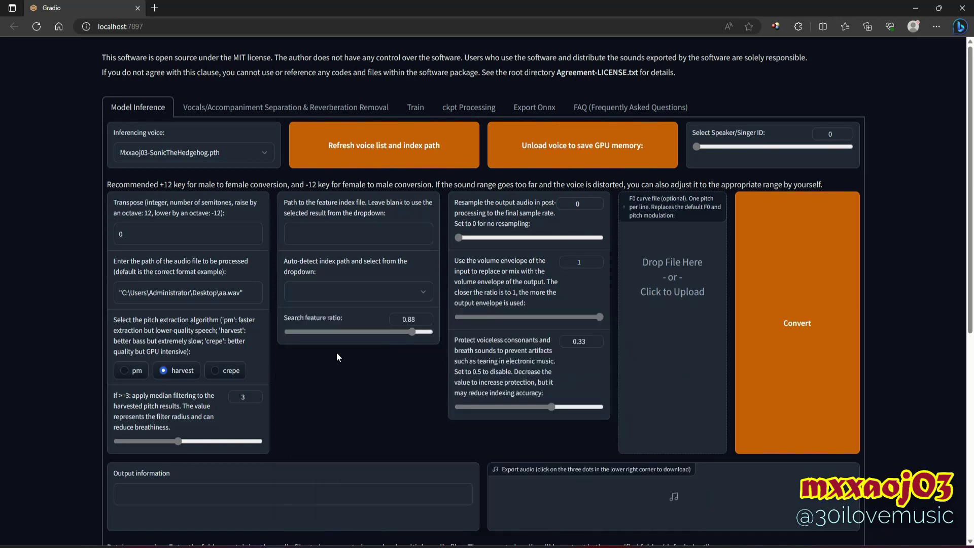
{"action": "left_click", "coordinate": [399, 299]}
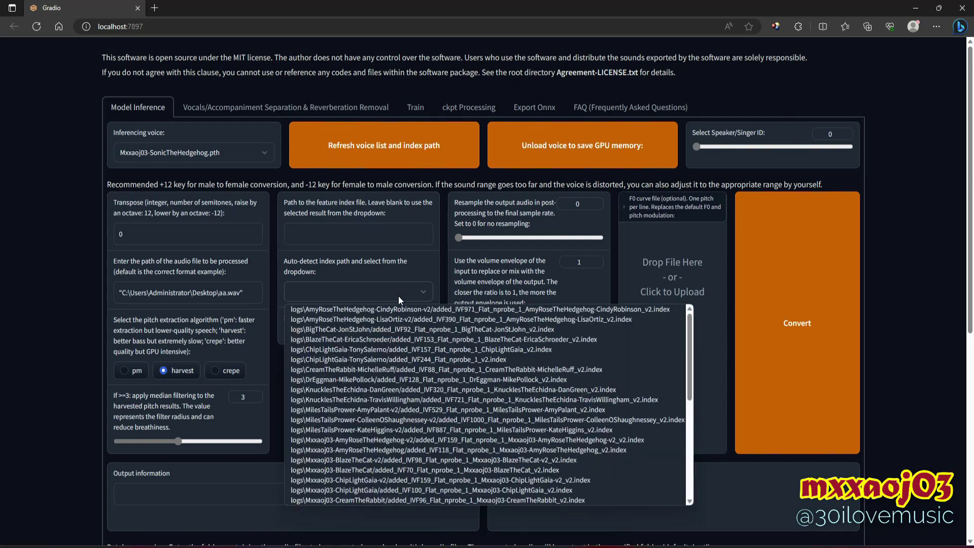
{"action": "left_click_drag", "start_coordinate": [688, 365], "coordinate": [687, 467]}
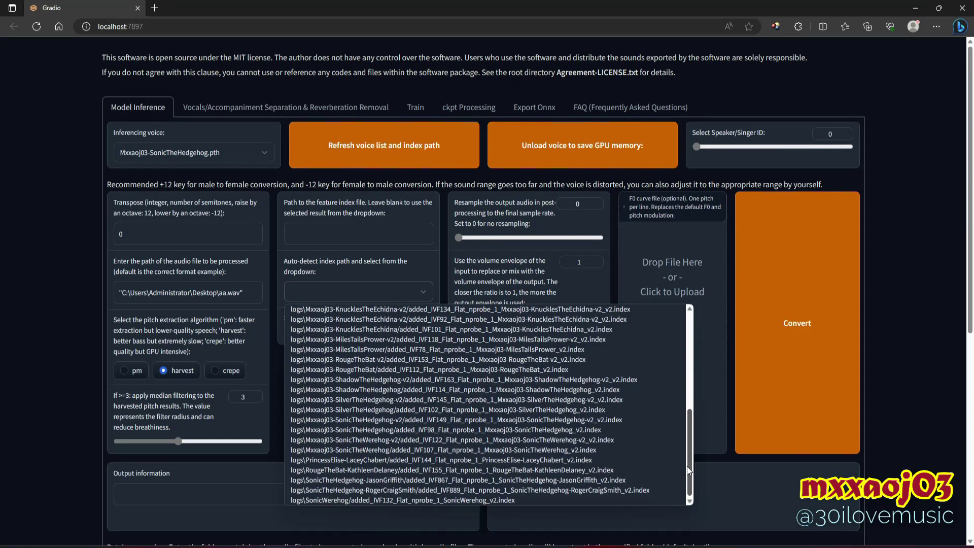
{"action": "left_click", "coordinate": [444, 481]}
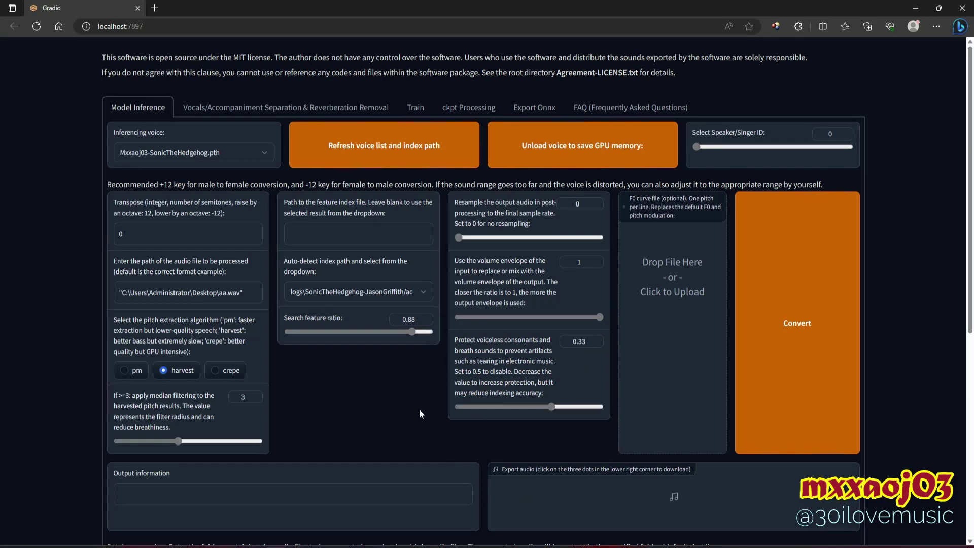
{"action": "left_click", "coordinate": [421, 291]}
{"action": "scroll", "coordinate": [692, 440], "scroll_direction": "down", "scroll_amount": 1}
{"action": "scroll", "coordinate": [692, 441], "scroll_direction": "up", "scroll_amount": 5}
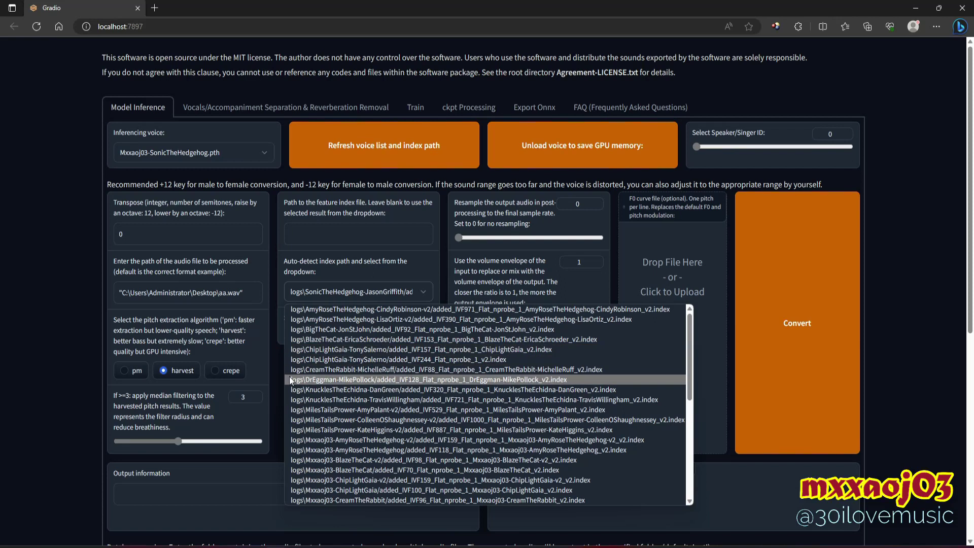
{"action": "left_click", "coordinate": [277, 376]}
- Set the search feature ratio to 0.74, and convert and play the clip with a transpose value of 6
{"action": "left_click_drag", "start_coordinate": [402, 331], "coordinate": [285, 333]}
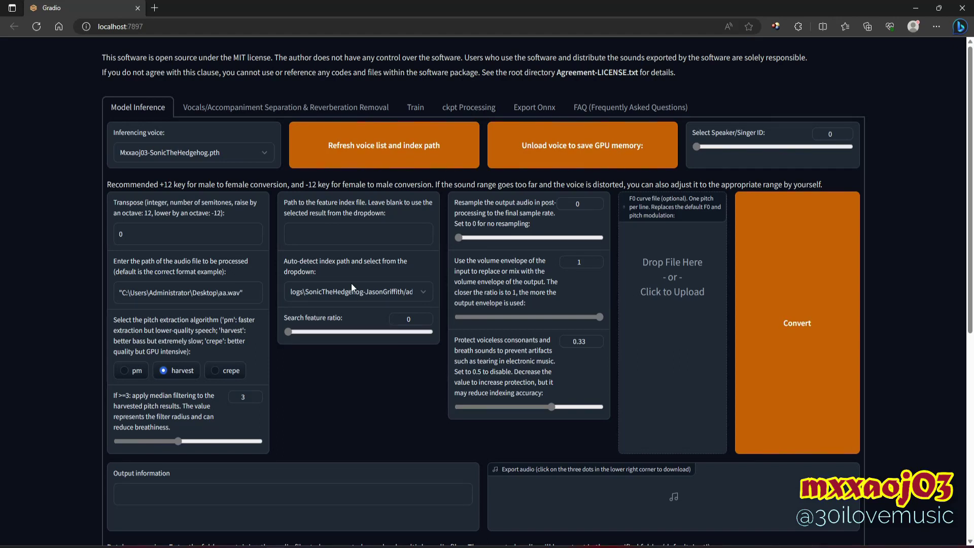
{"action": "left_click_drag", "start_coordinate": [284, 331], "coordinate": [379, 335]}
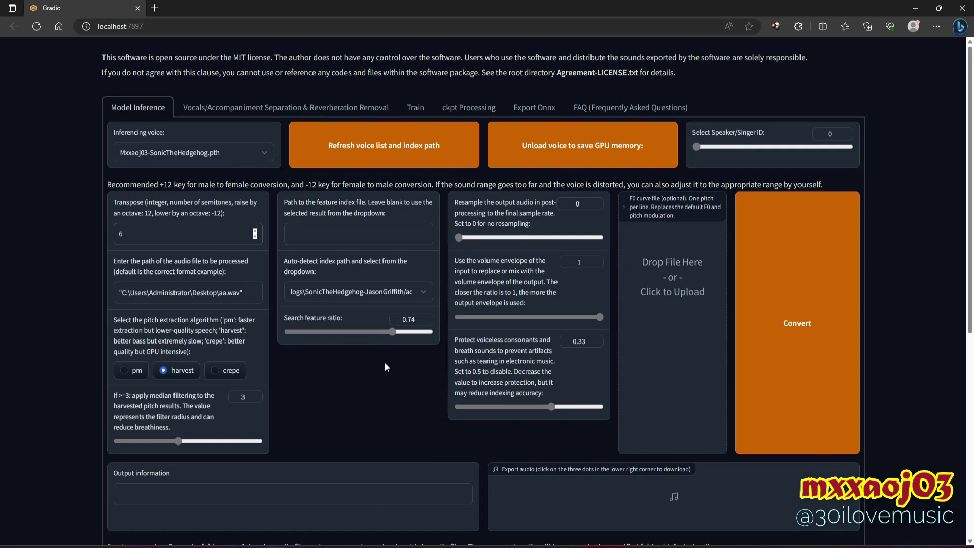
{"action": "left_click", "coordinate": [807, 354]}
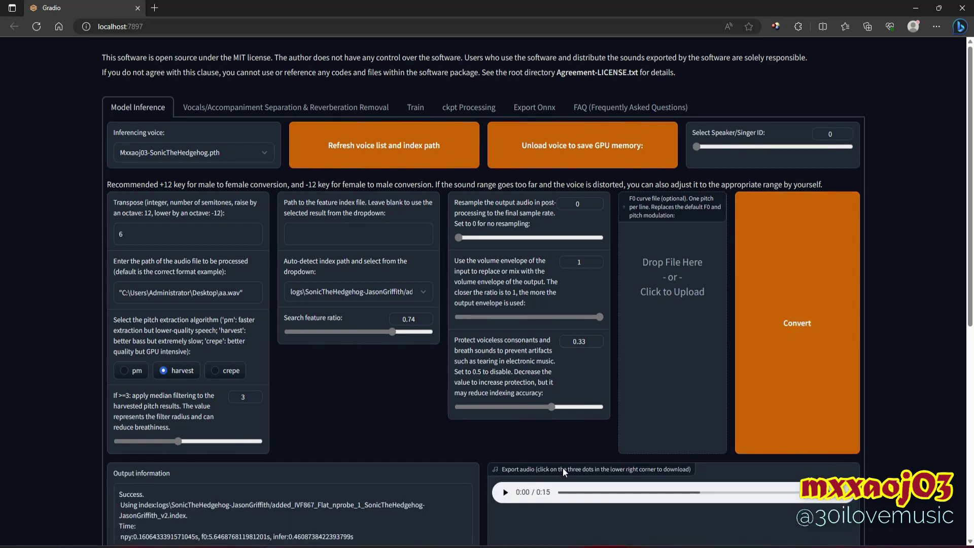
{"action": "left_click", "coordinate": [506, 495]}
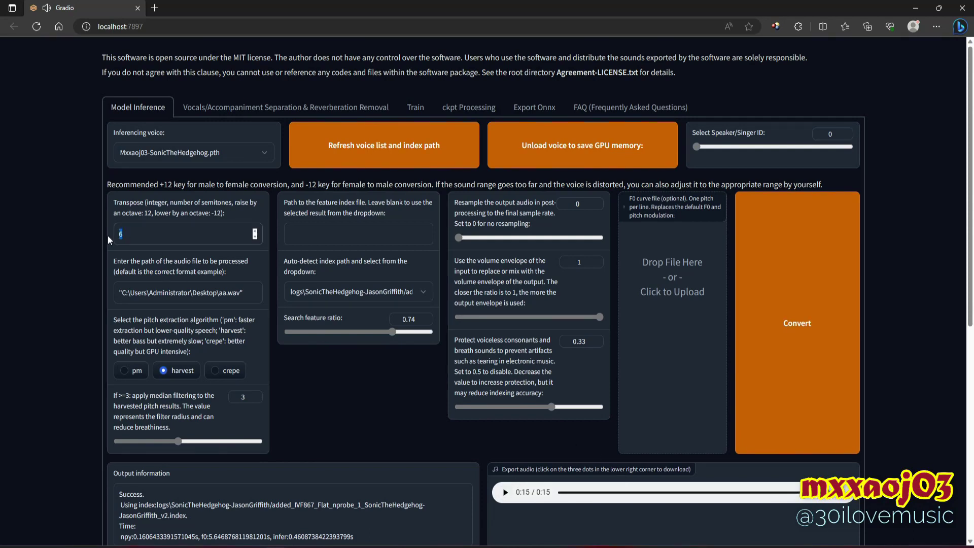
- Convert the clip again with transpose values of 4 and 3, playing each result
{"action": "left_click", "coordinate": [766, 325]}
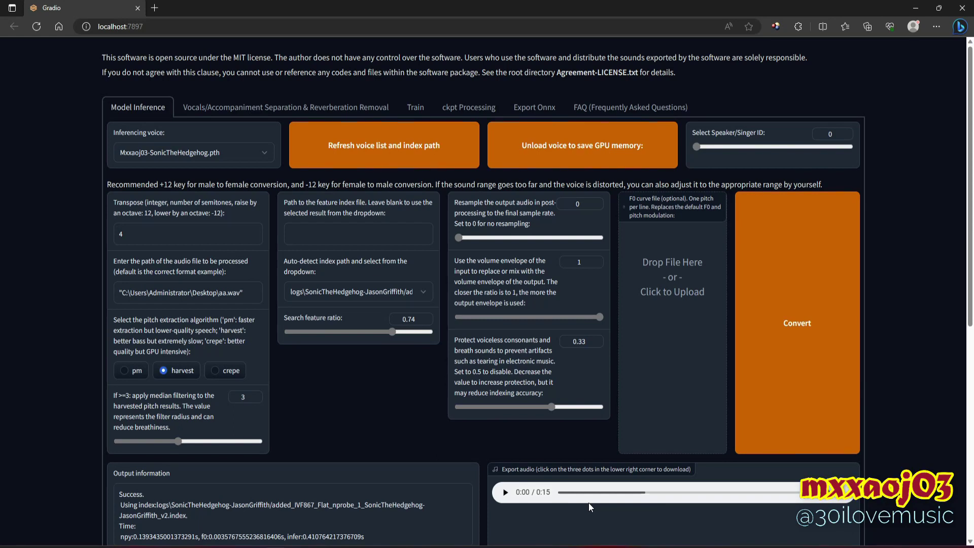
{"action": "left_click", "coordinate": [505, 493]}
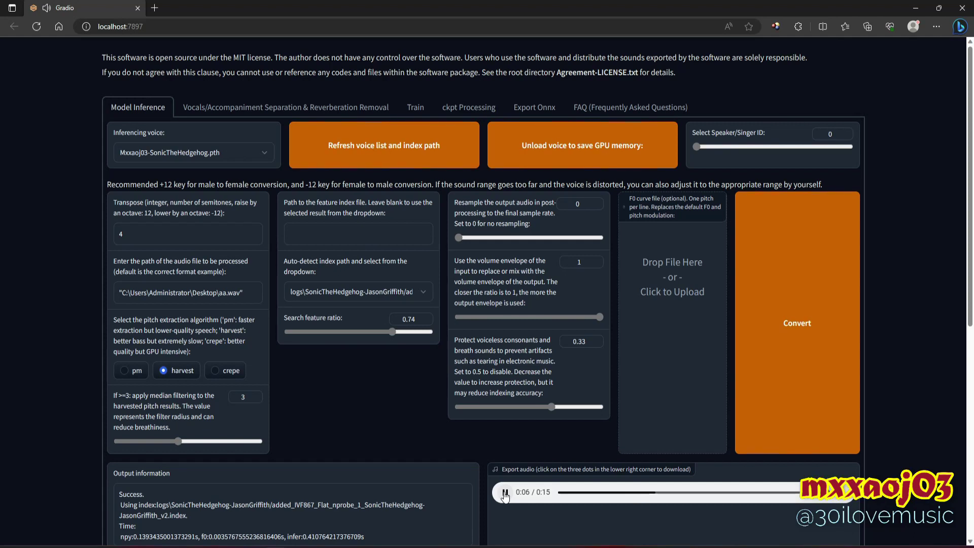
{"action": "left_click_drag", "start_coordinate": [136, 236], "coordinate": [107, 241]}
{"action": "type", "text": "3"}
{"action": "left_click", "coordinate": [794, 325]}
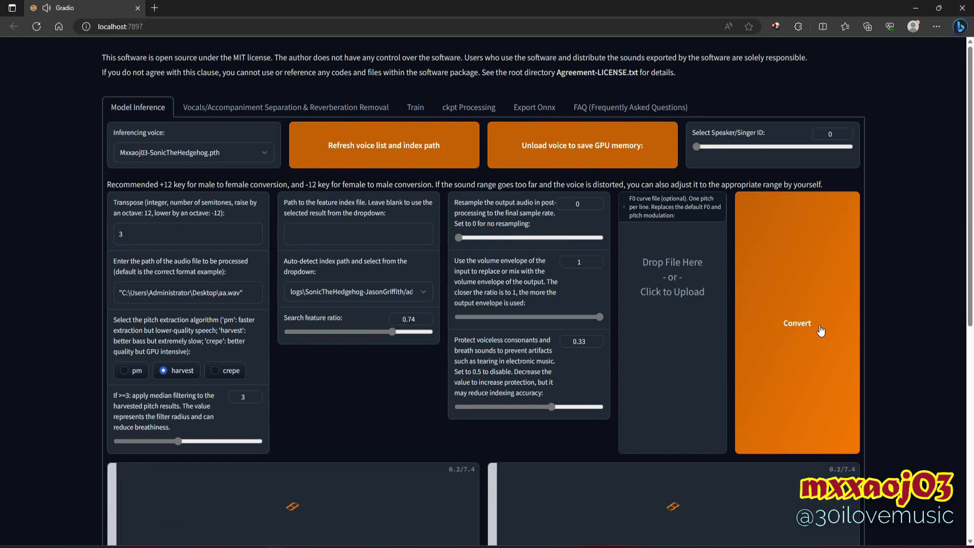
{"action": "left_click", "coordinate": [505, 492]}
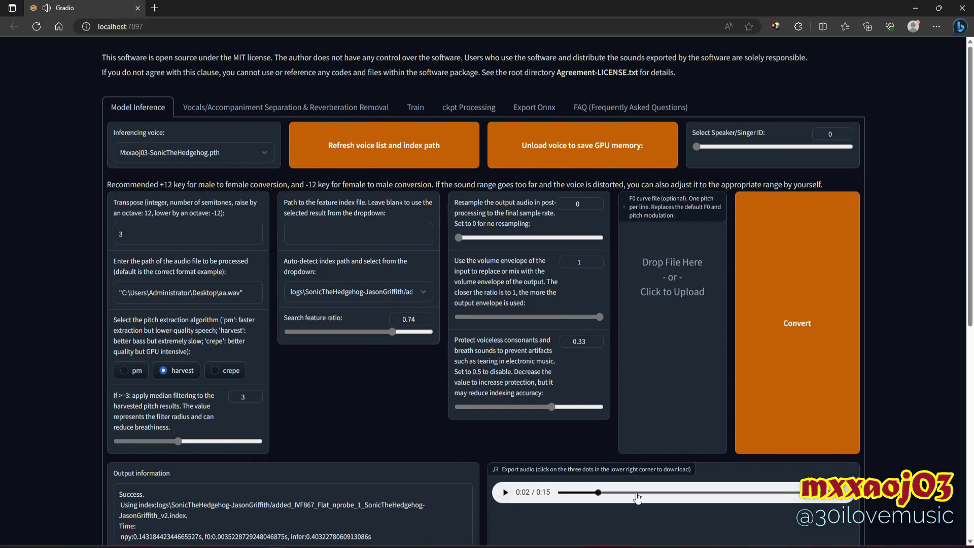
- Download the converted audio and import tmp_srwr7td.wav from the Downloads folder into the Audacity project as a second track
{"action": "left_click", "coordinate": [846, 493]}
{"action": "left_click", "coordinate": [783, 465]}
{"action": "left_click", "coordinate": [245, 482]}
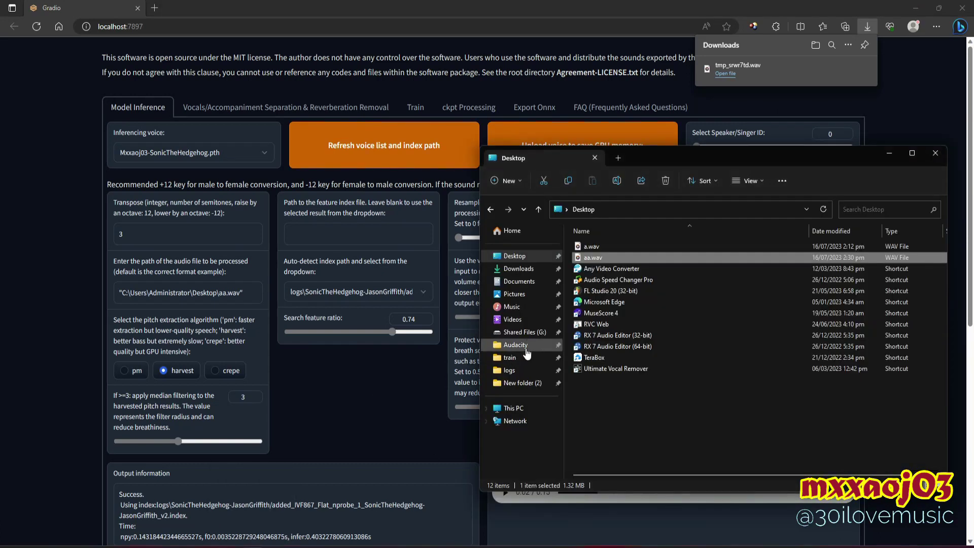
{"action": "left_click", "coordinate": [518, 269]}
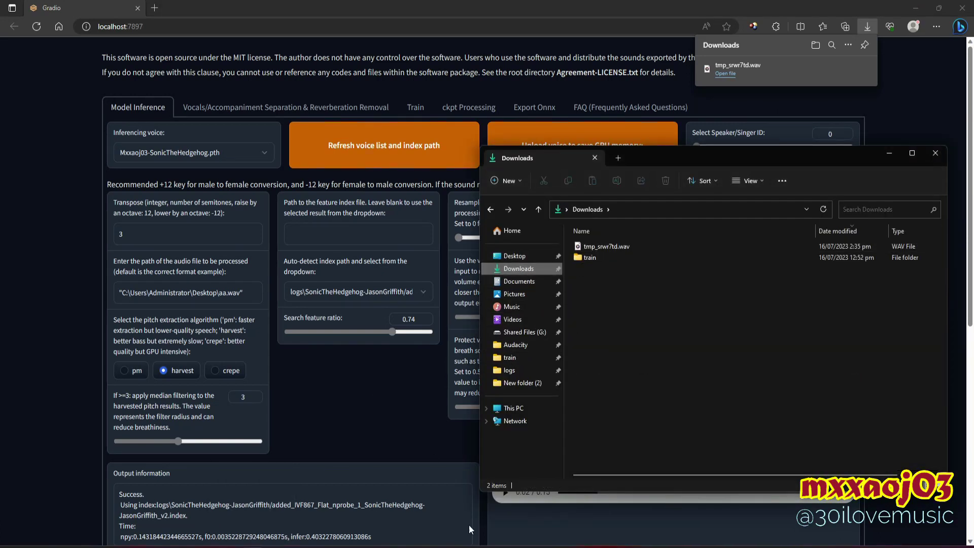
{"action": "key", "text": "alt+Tab"}
{"action": "key", "text": "alt+Tab"}
{"action": "left_click_drag", "start_coordinate": [583, 249], "coordinate": [343, 291]}
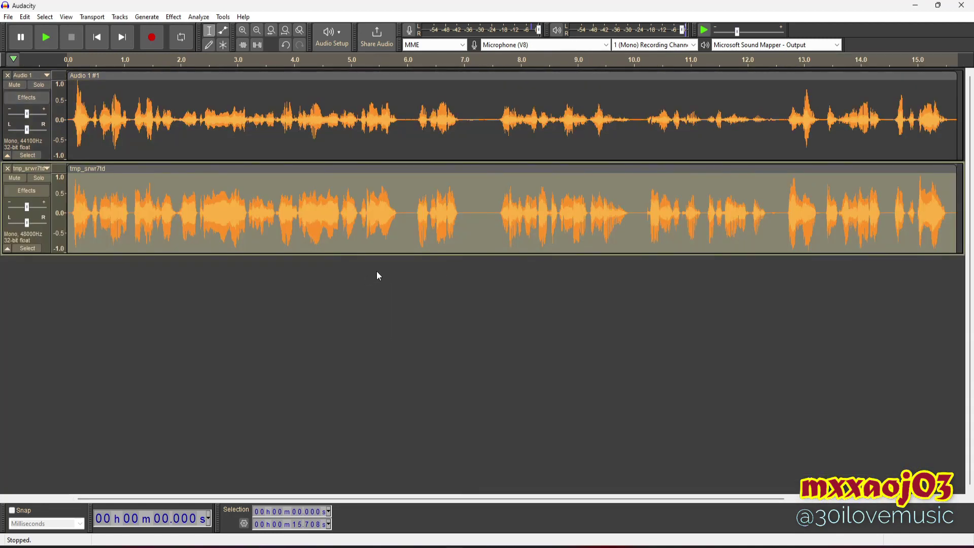
- Return to the RVC web interface, convert the clip with a search feature ratio of 0, and download the result after a short playback
{"action": "key", "text": "alt+Tab"}
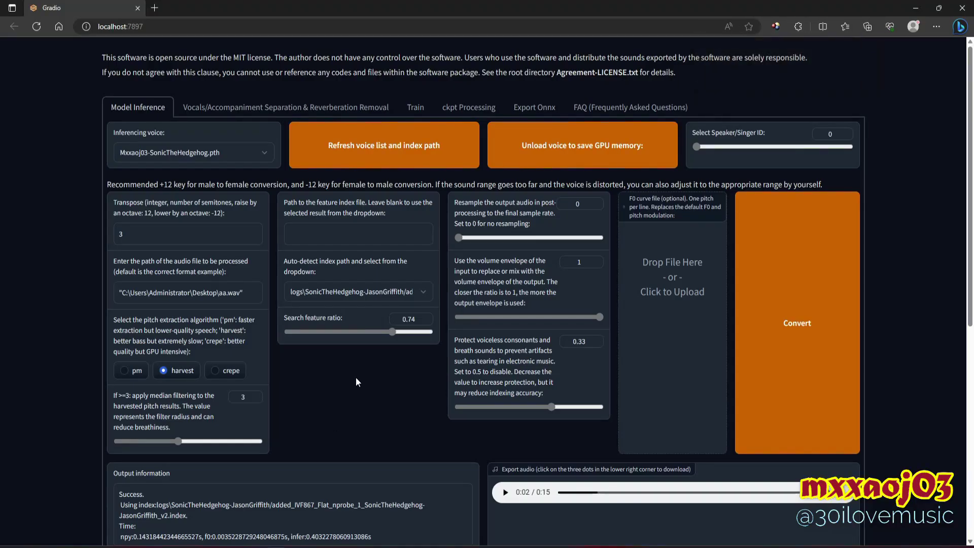
{"action": "left_click_drag", "start_coordinate": [392, 332], "coordinate": [277, 337]}
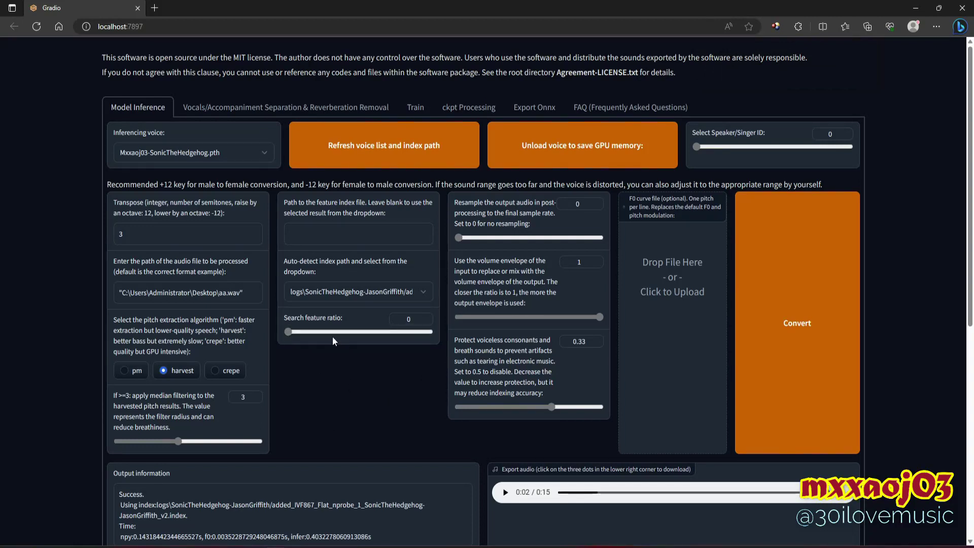
{"action": "left_click", "coordinate": [795, 382]}
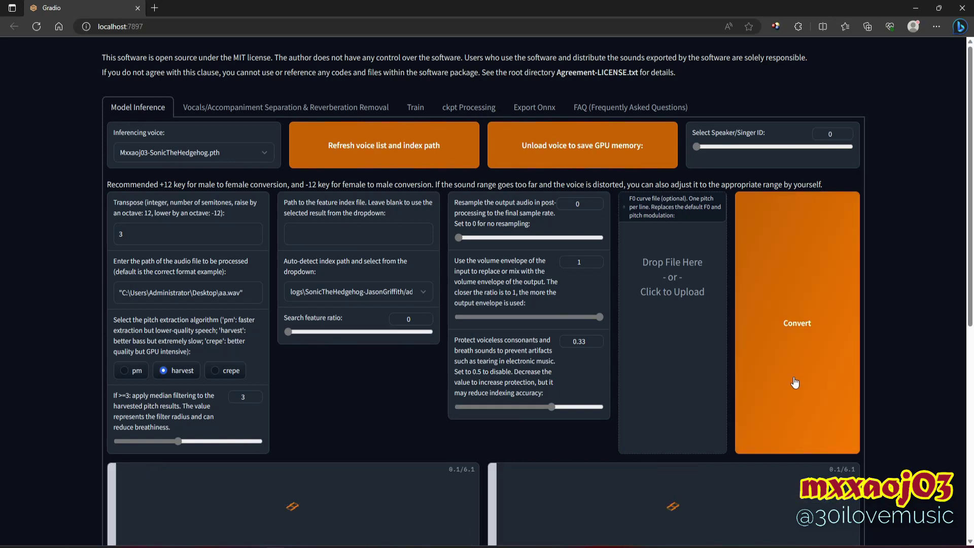
{"action": "left_click", "coordinate": [506, 492]}
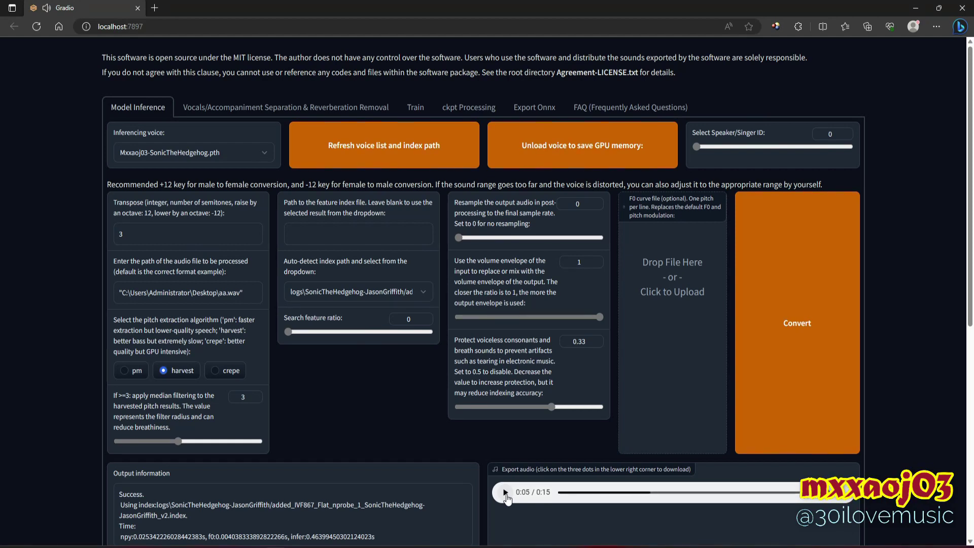
{"action": "left_click", "coordinate": [846, 495]}
{"action": "left_click", "coordinate": [766, 462]}
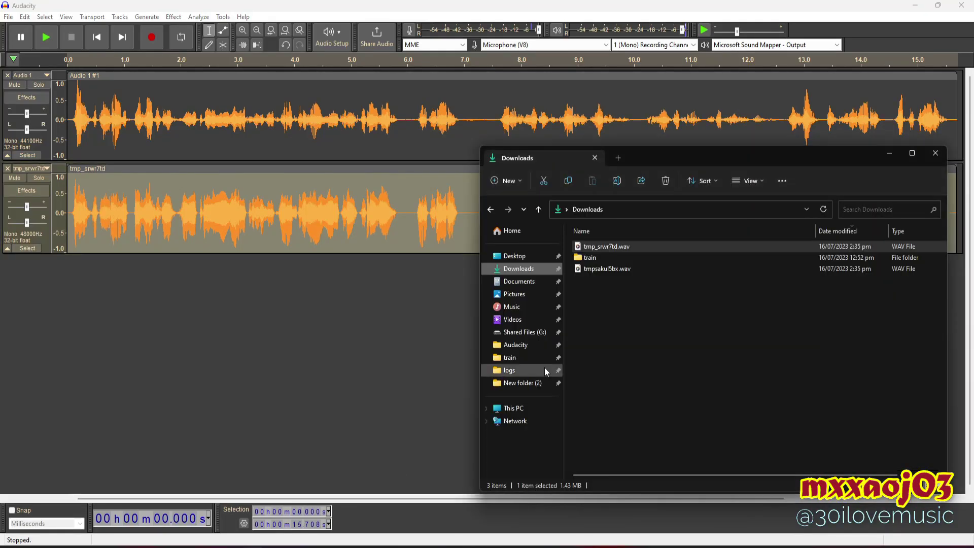
- Import tmpsakul5bx.wav from the Downloads folder into the Audacity project as a third track
{"action": "left_click", "coordinate": [592, 270]}
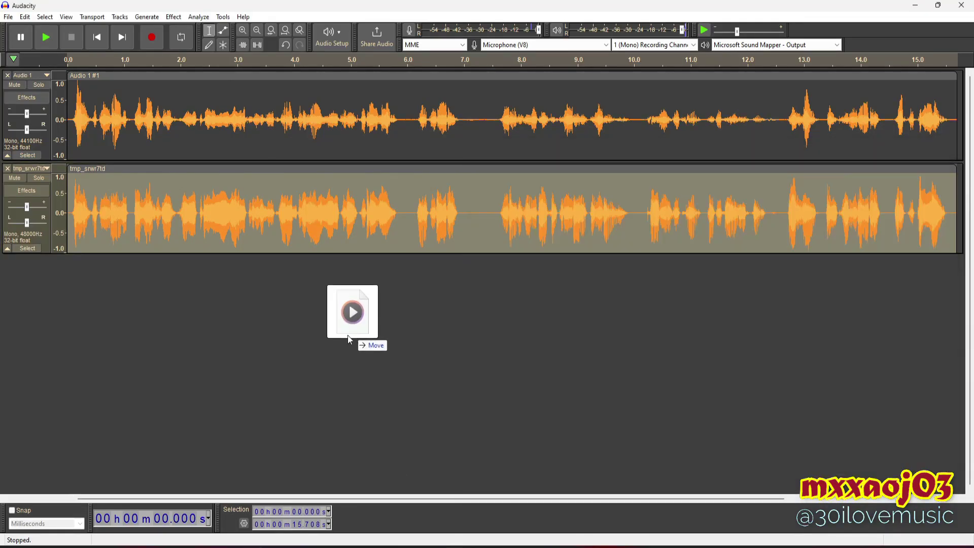
{"action": "left_click_drag", "start_coordinate": [349, 339], "coordinate": [348, 350]}
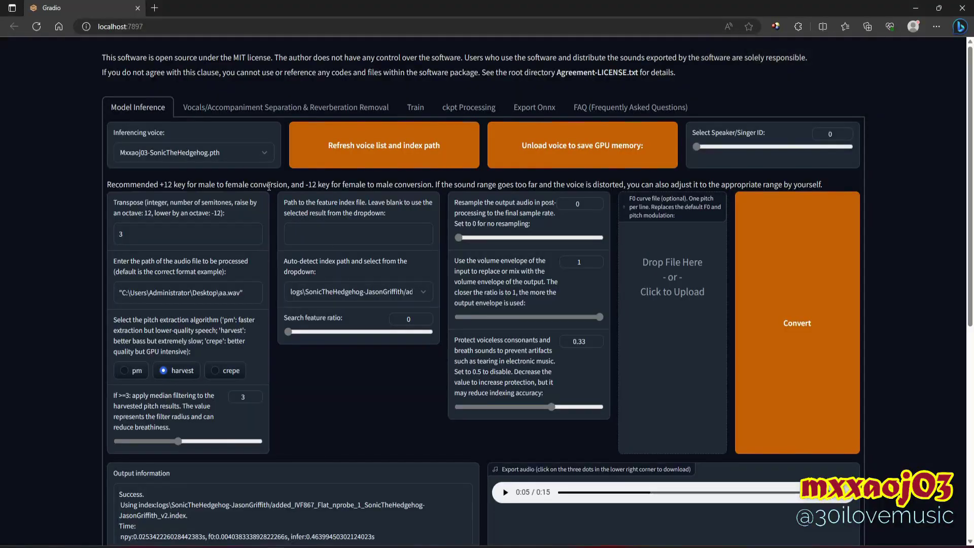
- Switch to the RVC web interface, select the Mxxaoj03-SonicTheHedgehog-v2.pth voice, and convert and play the clip
{"action": "left_click", "coordinate": [264, 154]}
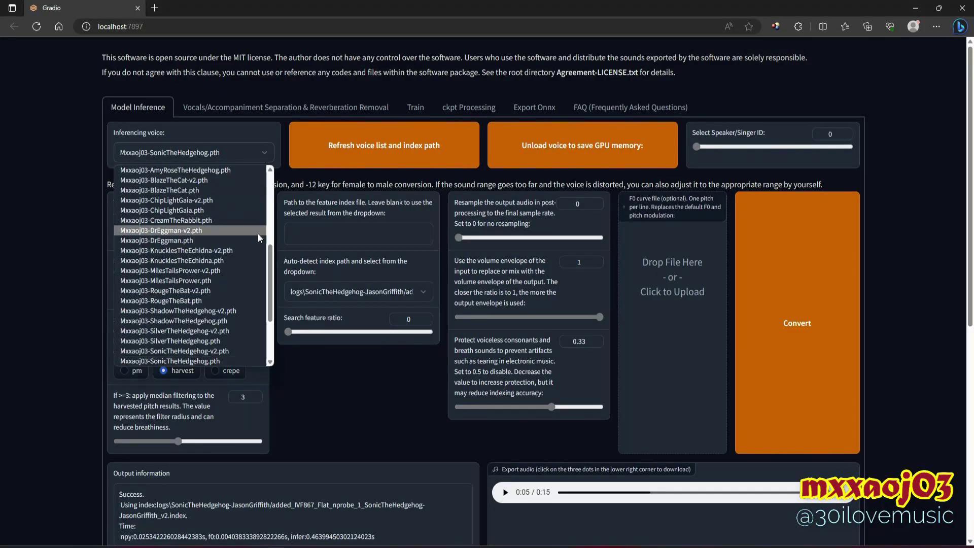
{"action": "left_click", "coordinate": [221, 351]}
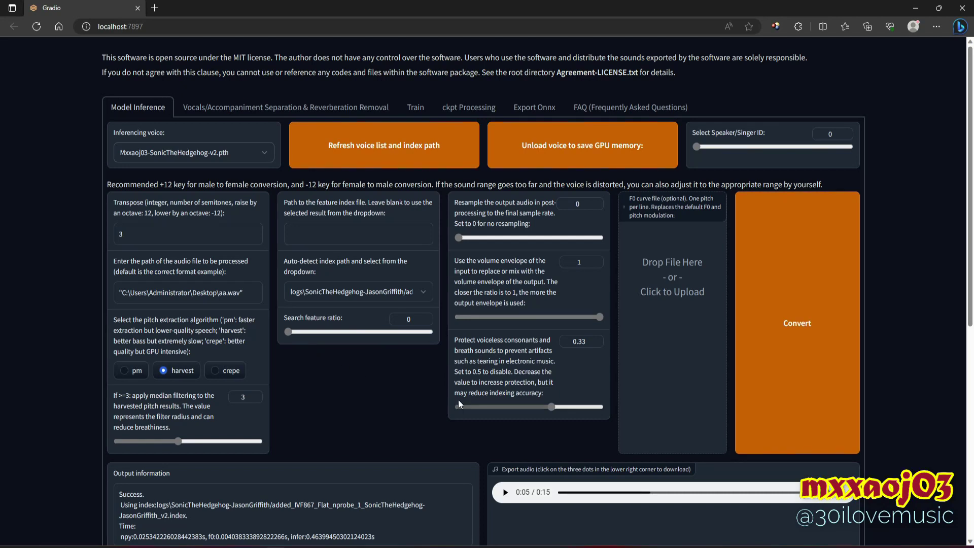
{"action": "left_click", "coordinate": [790, 379]}
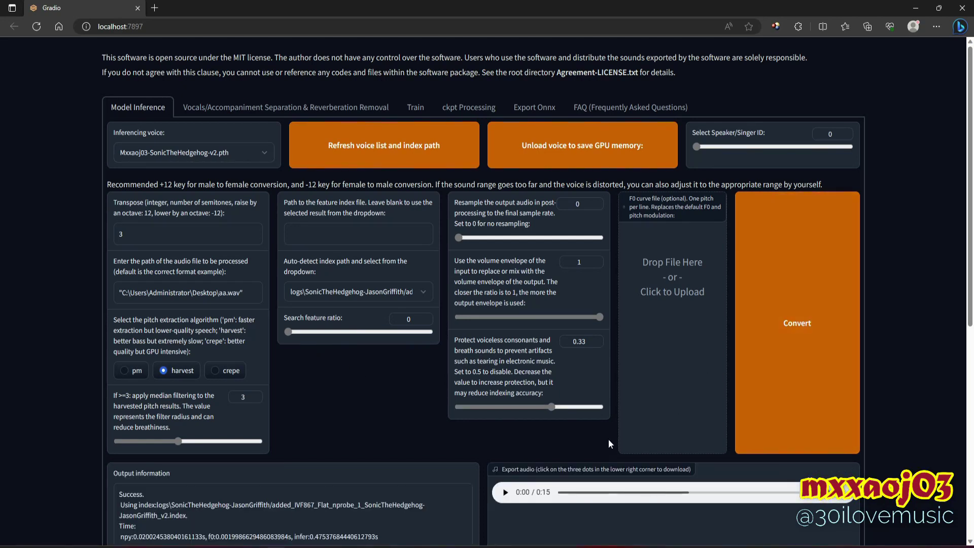
{"action": "left_click", "coordinate": [506, 492]}
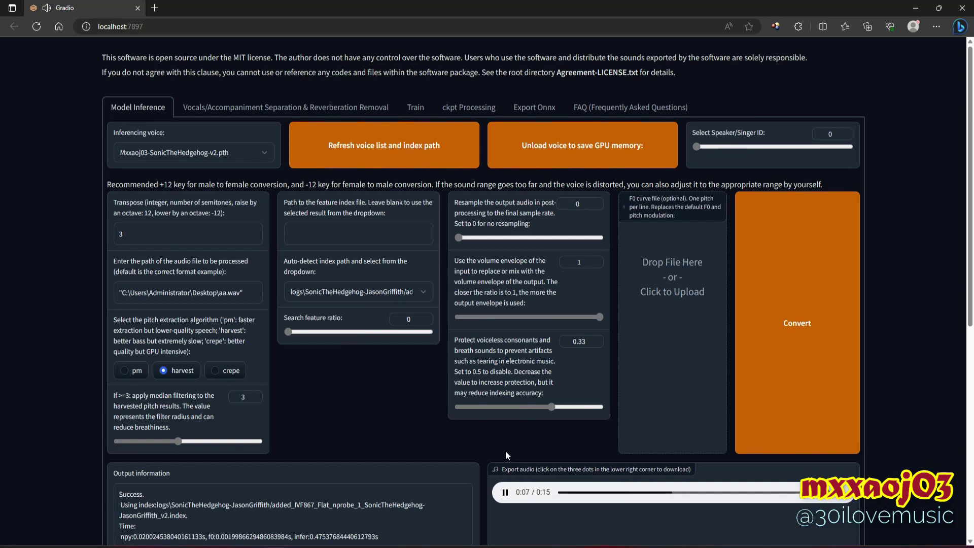
- Stop playback, download the converted audio, and import tmpe8vz4pf_.wav into the Audacity project as a fourth track
{"action": "left_click", "coordinate": [505, 493]}
{"action": "left_click", "coordinate": [844, 494]}
{"action": "left_click", "coordinate": [775, 463]}
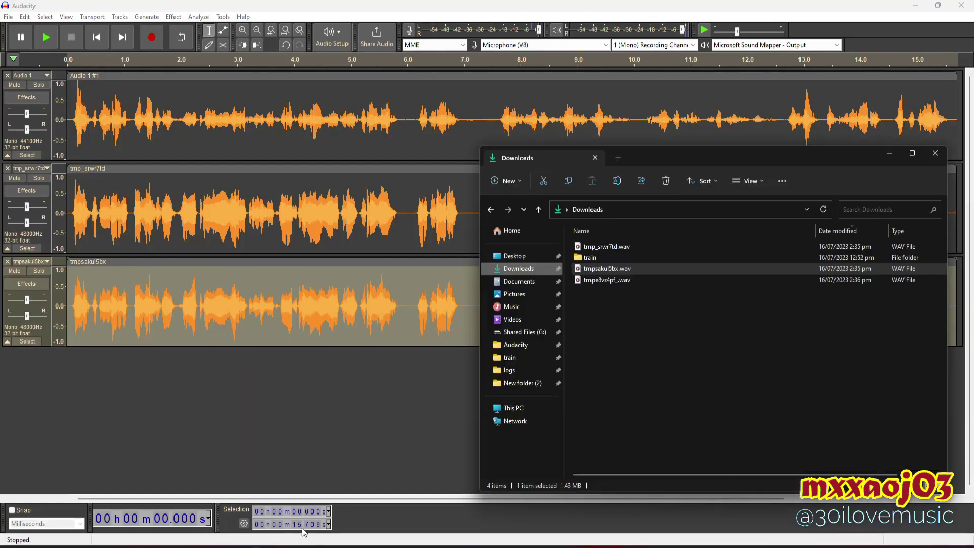
{"action": "left_click_drag", "start_coordinate": [589, 281], "coordinate": [379, 405]}
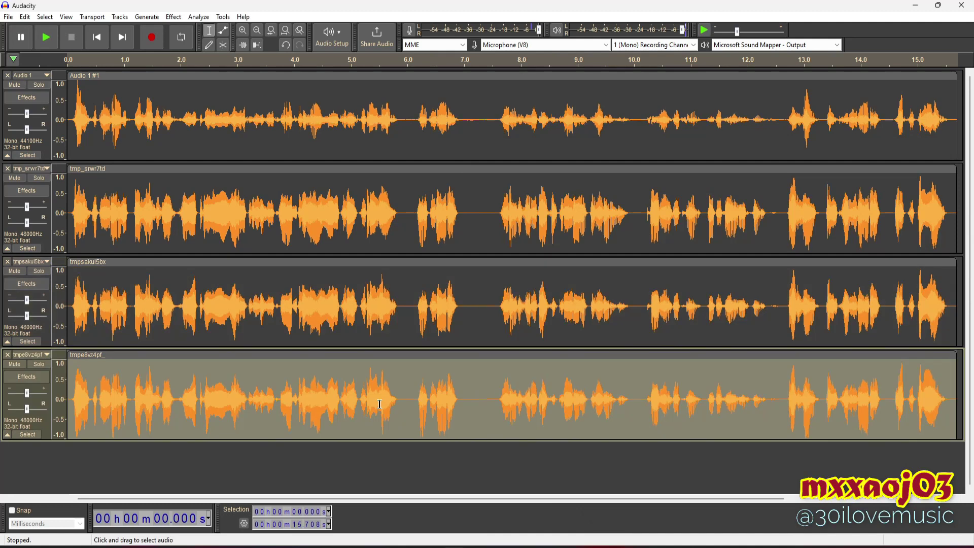
- Mute the original Audio 1 track, and solo and play the opening of the tmp_srwr7td track
{"action": "left_click", "coordinate": [19, 85]}
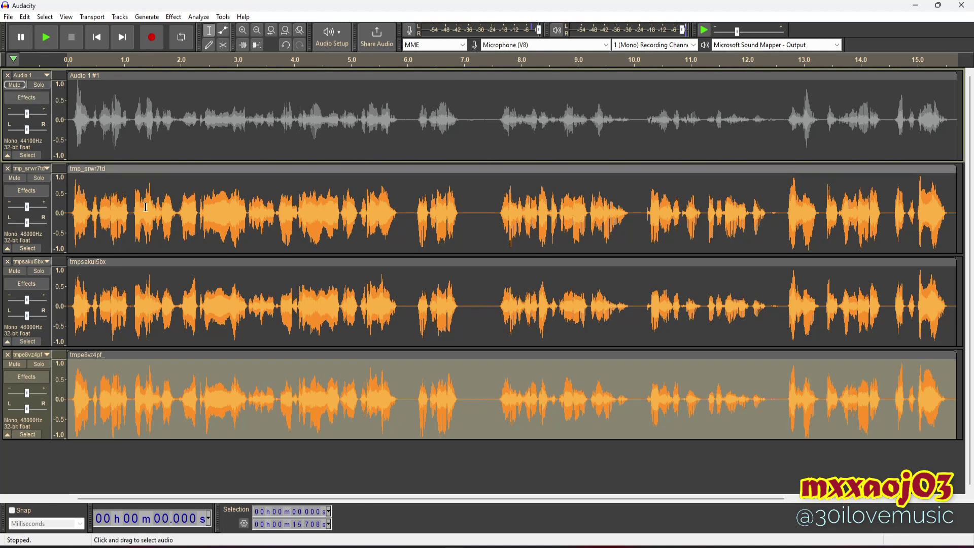
{"action": "left_click", "coordinate": [38, 178]}
{"action": "key", "text": "space"}
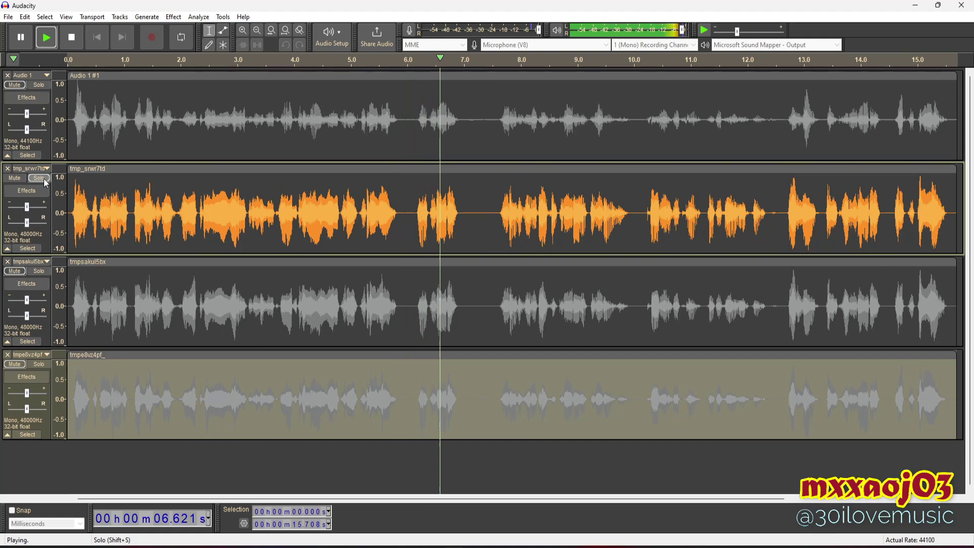
{"action": "key", "text": "space"}
- Solo the tmpsakul5bx and tmpe8vz4pf_ tracks in turn and play the opening of each for comparison
{"action": "left_click", "coordinate": [36, 274]}
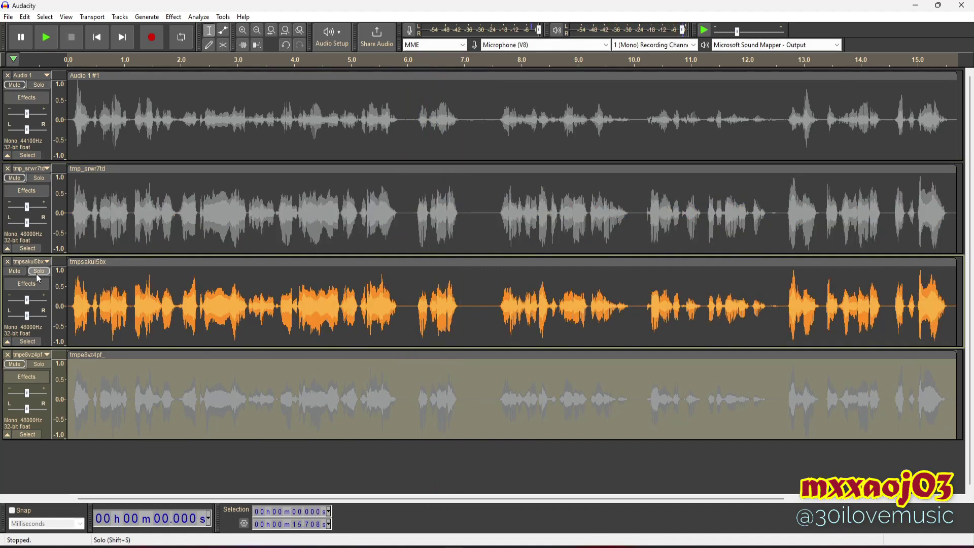
{"action": "key", "text": "space"}
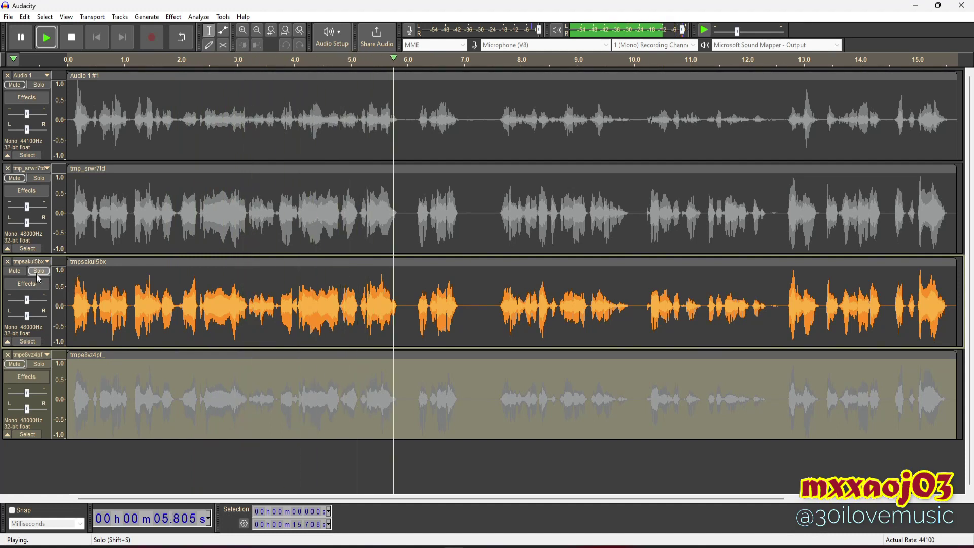
{"action": "key", "text": "space"}
{"action": "left_click", "coordinate": [41, 364]}
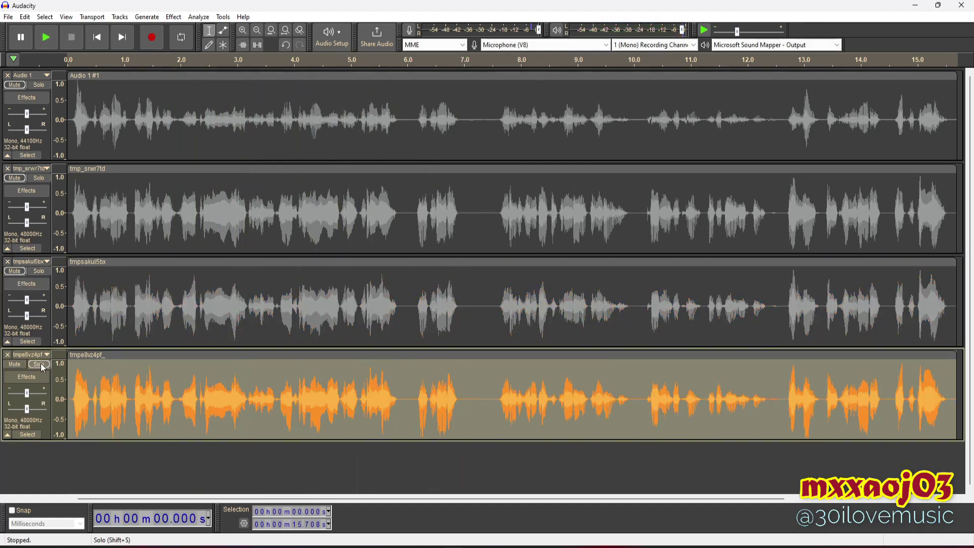
{"action": "key", "text": "space"}
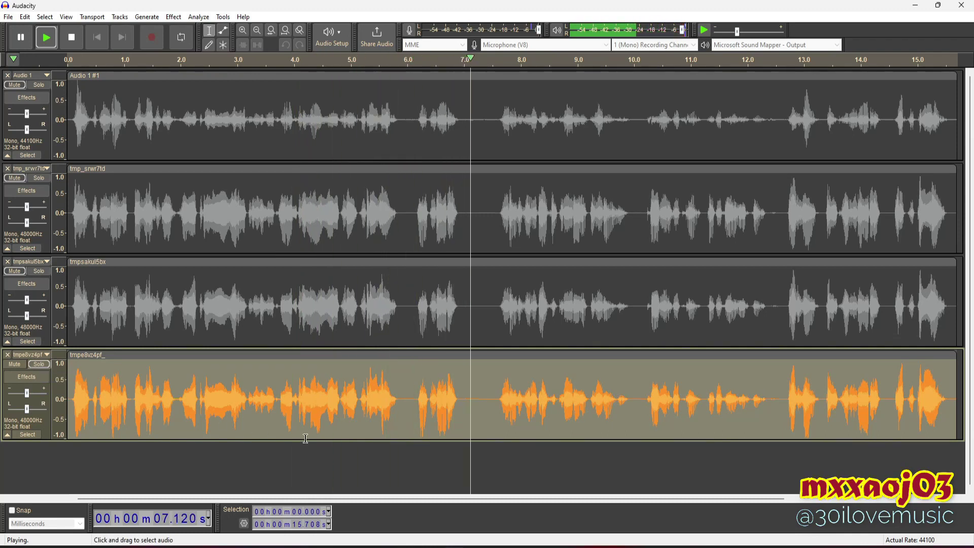
{"action": "key", "text": "space"}
- Silence the first 7.3 seconds or so of the tmp_srwr7td and tmpsakul5bx tracks
{"action": "left_click", "coordinate": [465, 408]}
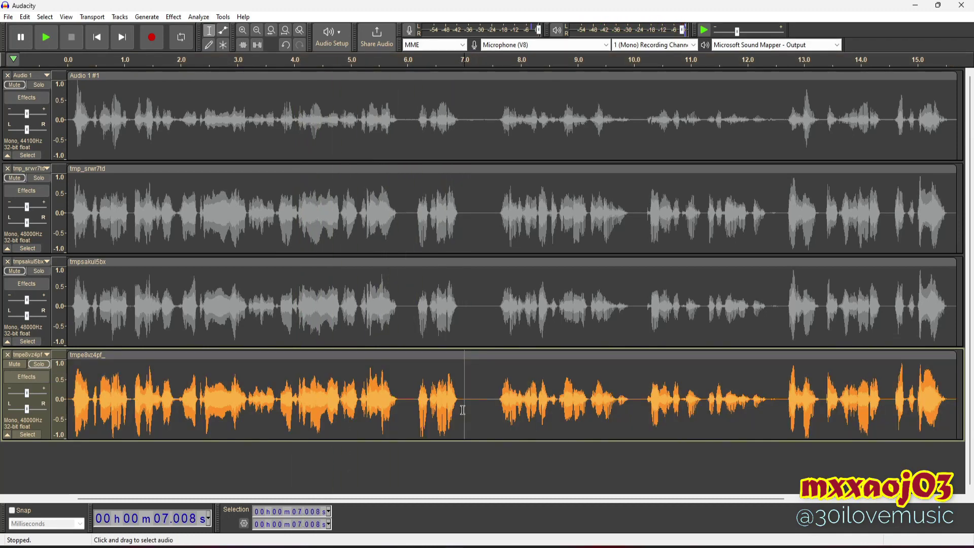
{"action": "left_click_drag", "start_coordinate": [468, 410], "coordinate": [68, 408]}
{"action": "left_click_drag", "start_coordinate": [482, 211], "coordinate": [68, 305]}
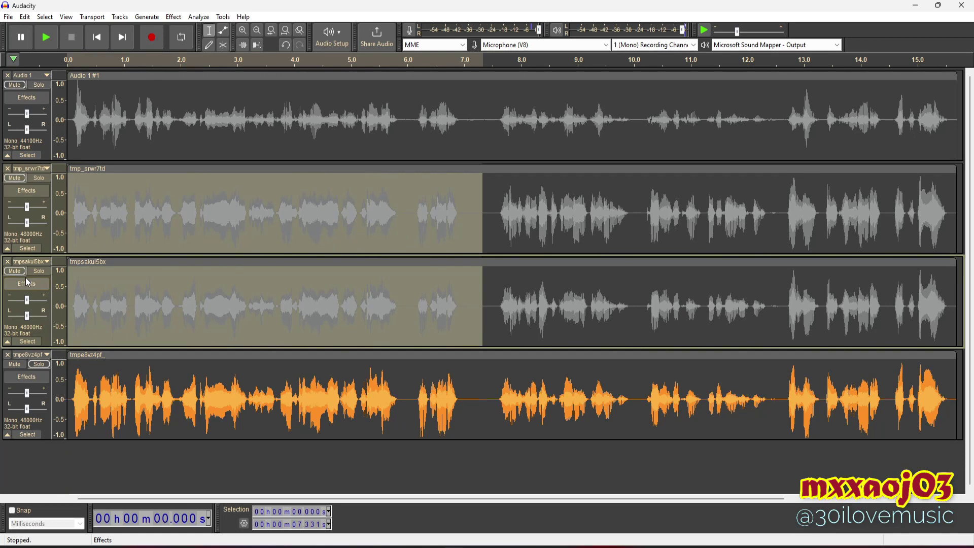
{"action": "key", "text": "ctrl+l"}
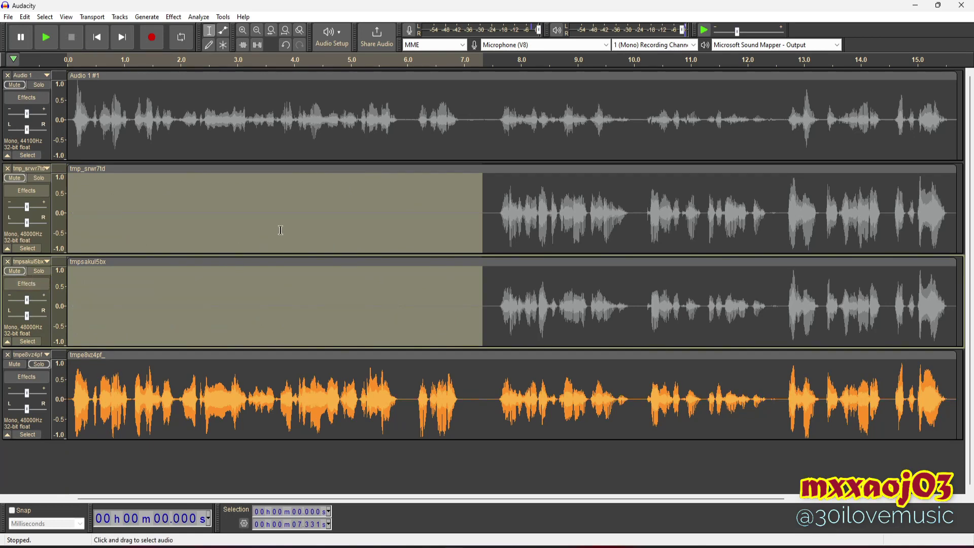
- Play short passages of the soloed tmpe8vz4pf_ track from about 7.5 s and from about 10.2 s
{"action": "left_click", "coordinate": [327, 220]}
{"action": "left_click", "coordinate": [492, 233]}
{"action": "key", "text": "space"}
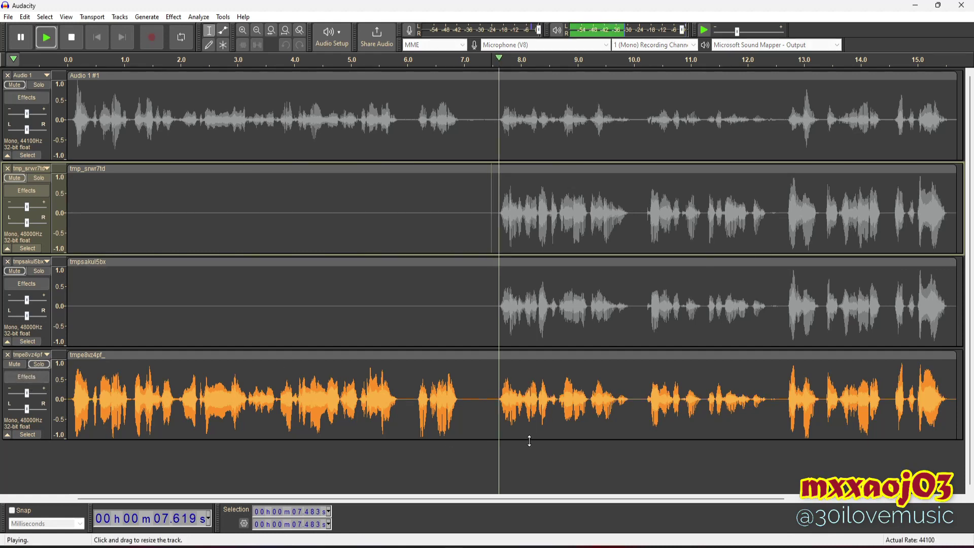
{"action": "key", "text": "space"}
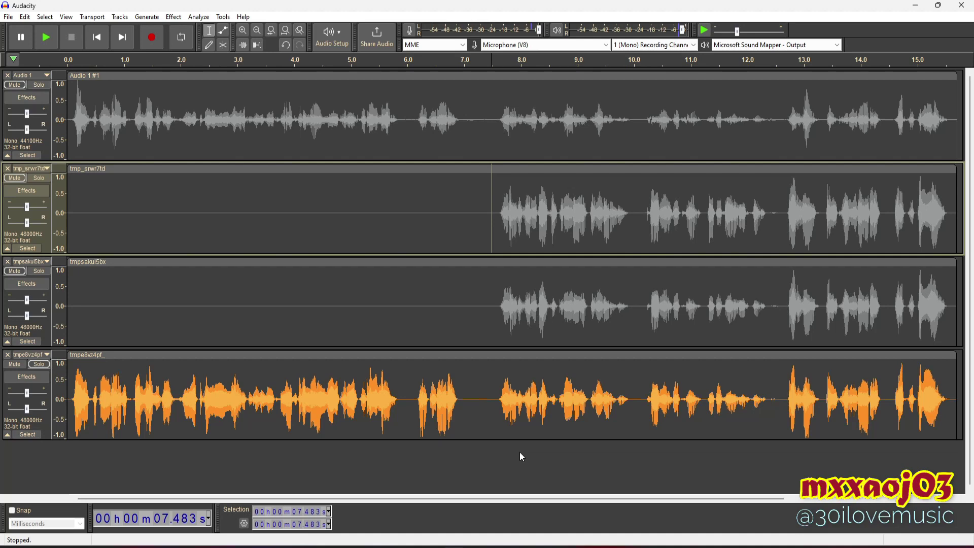
{"action": "left_click", "coordinate": [644, 398]}
{"action": "key", "text": "space"}
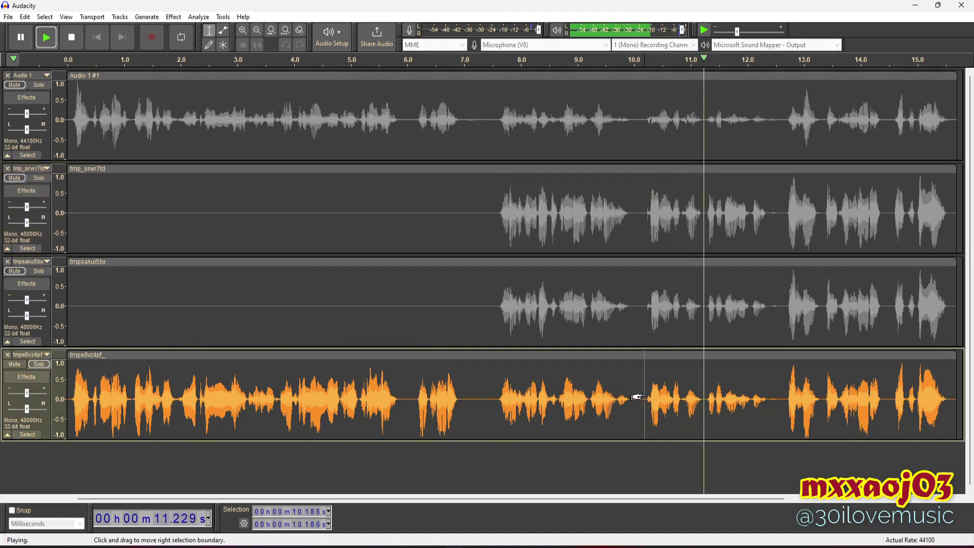
{"action": "key", "text": "space"}
- Silence the section from about 7.4 s to 12.6 s in all three converted tracks
{"action": "left_click_drag", "start_coordinate": [487, 213], "coordinate": [651, 304]}
{"action": "left_click_drag", "start_coordinate": [687, 365], "coordinate": [781, 400]}
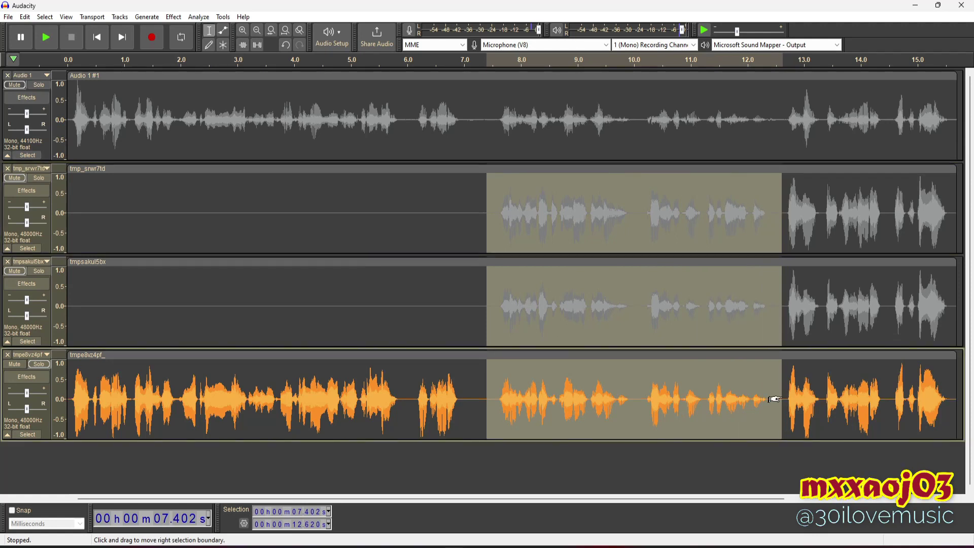
{"action": "key", "text": "ctrl+l"}
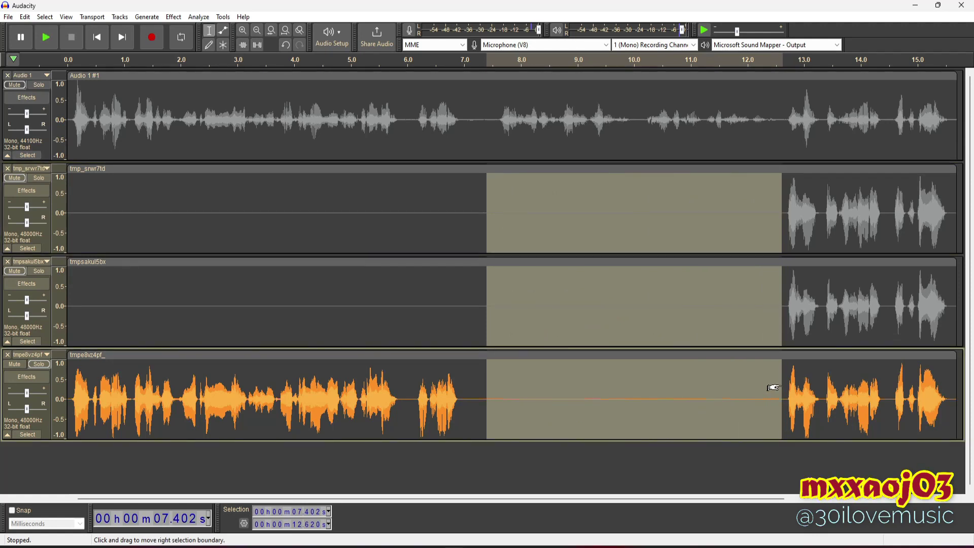
- Play the final phrase from about 12.7 s on tmpe8vz4pf_, tmpsakul5bx and tmp_srwr7td, soloing each track in turn
{"action": "left_click", "coordinate": [784, 374]}
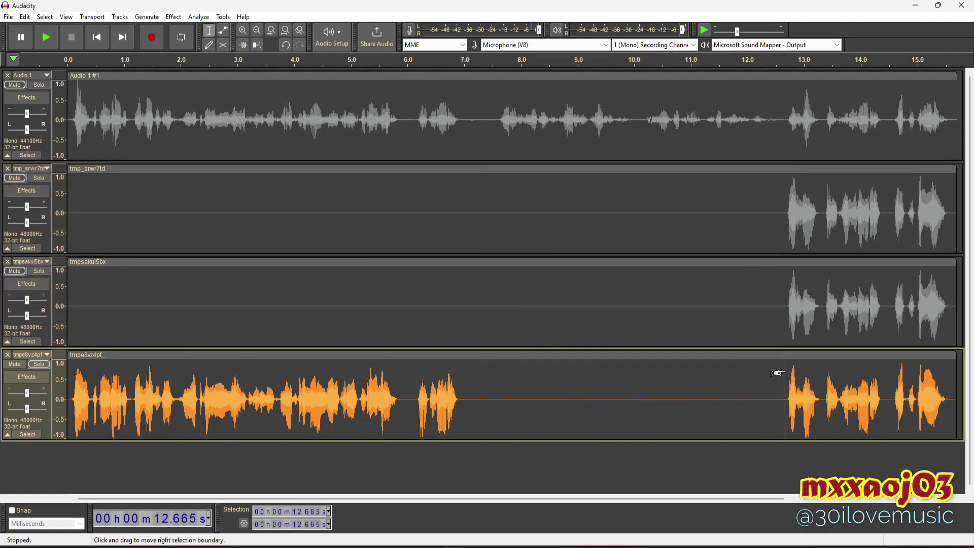
{"action": "key", "text": "space"}
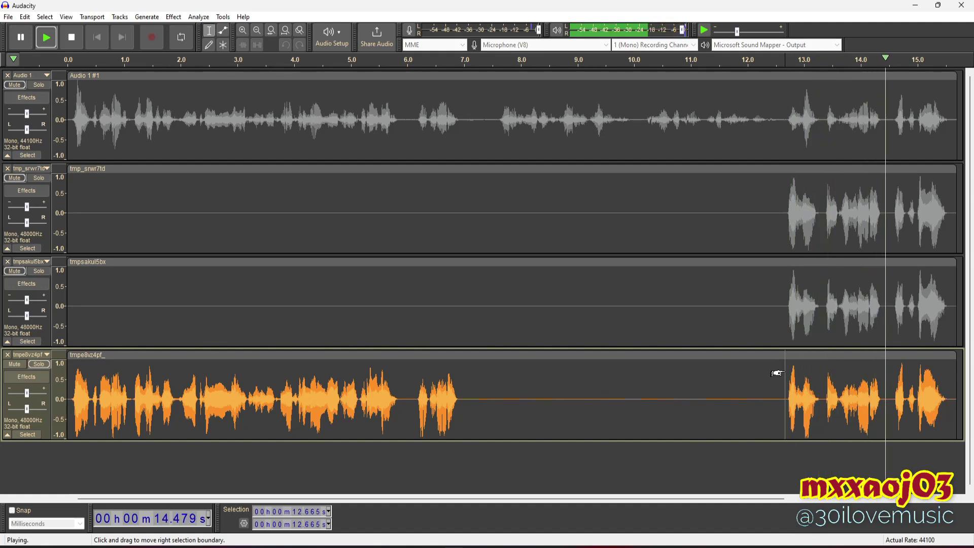
{"action": "left_click", "coordinate": [39, 271]}
{"action": "key", "text": "space"}
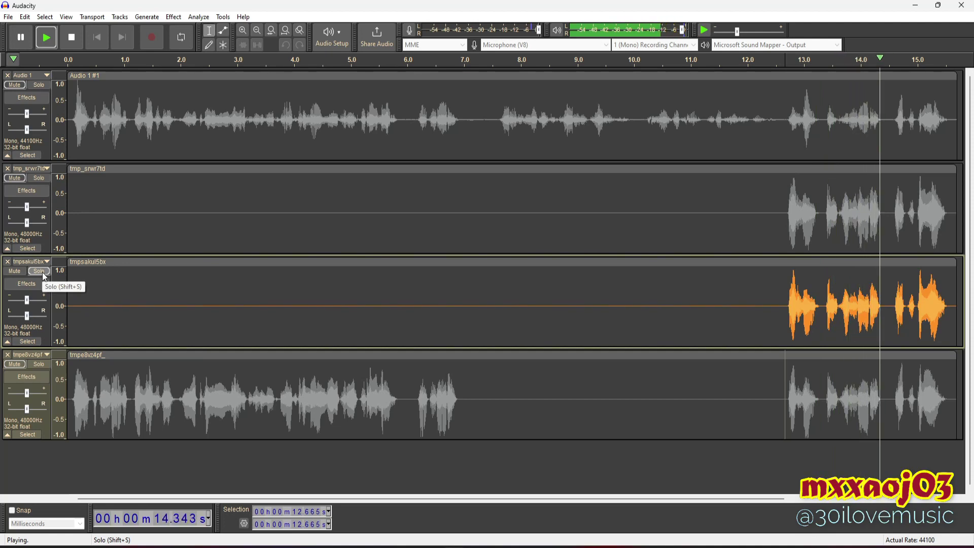
{"action": "left_click", "coordinate": [38, 178]}
{"action": "key", "text": "space"}
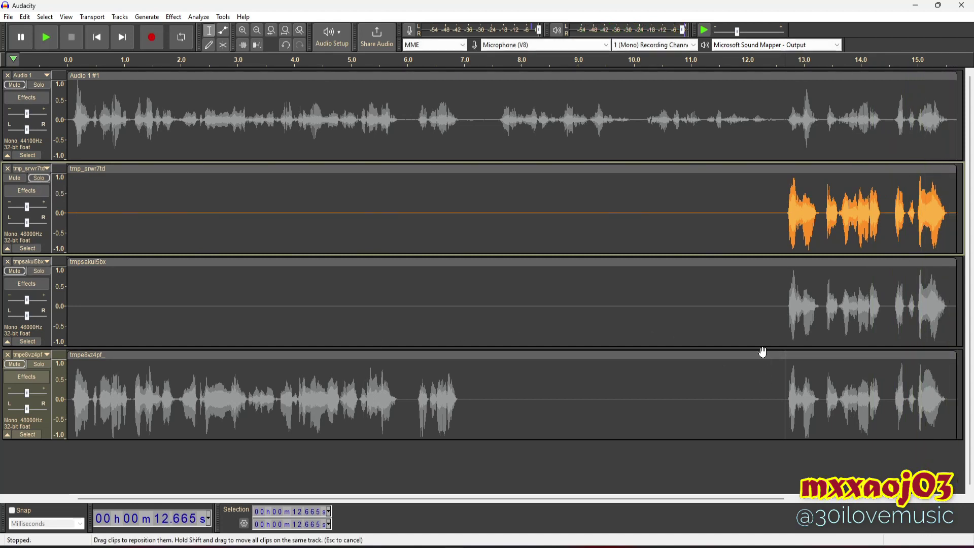
- Delete the tmpsakul5bx and tmpe8vz4pf_ audio from about 12.5 s onward, and mix and render the three converted tracks into one
{"action": "left_click_drag", "start_coordinate": [774, 279], "coordinate": [961, 429]}
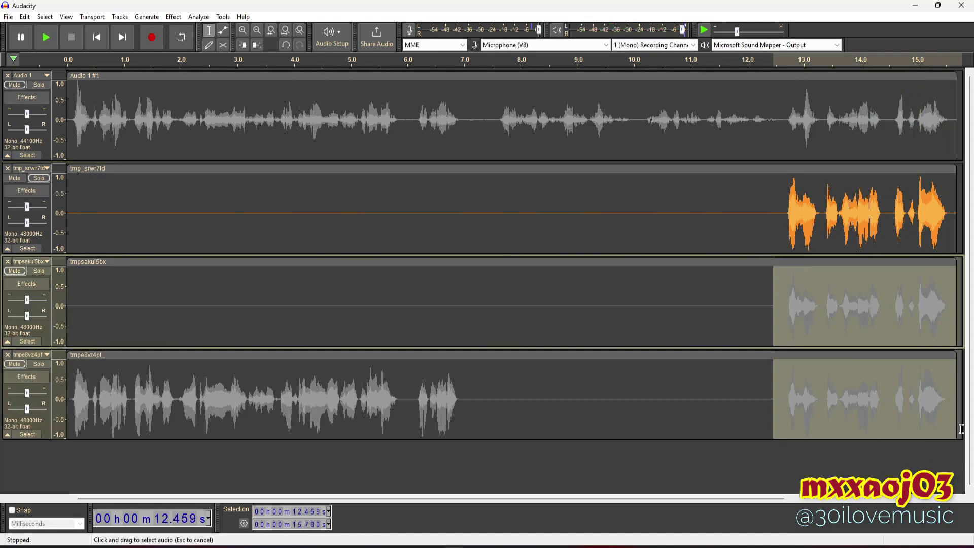
{"action": "key", "text": "Delete"}
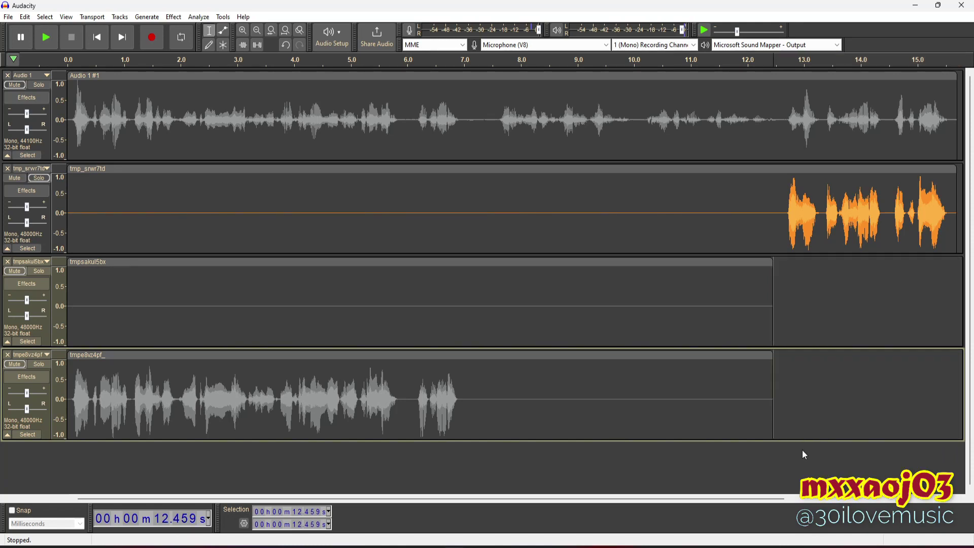
{"action": "left_click_drag", "start_coordinate": [474, 211], "coordinate": [525, 393]}
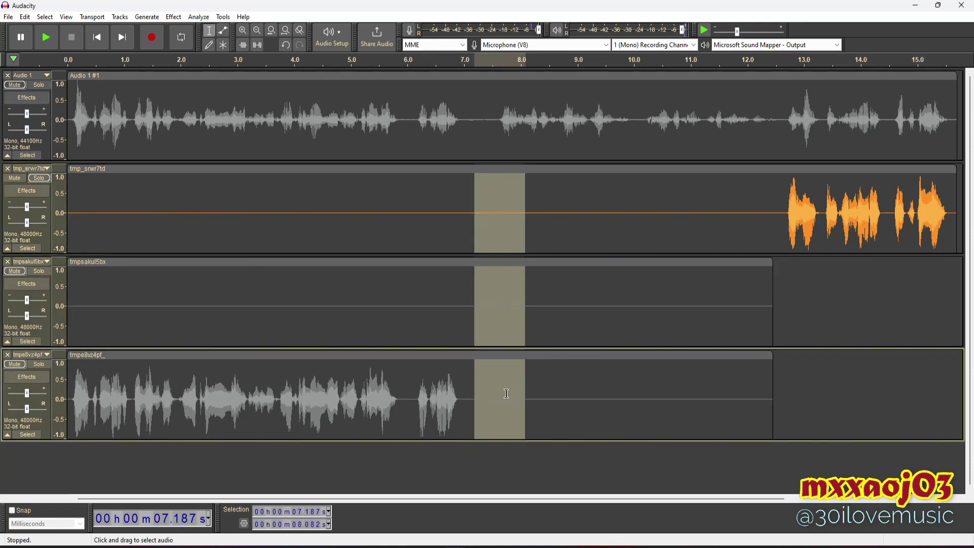
{"action": "left_click", "coordinate": [116, 17]}
{"action": "mouse_move", "coordinate": [157, 45]}
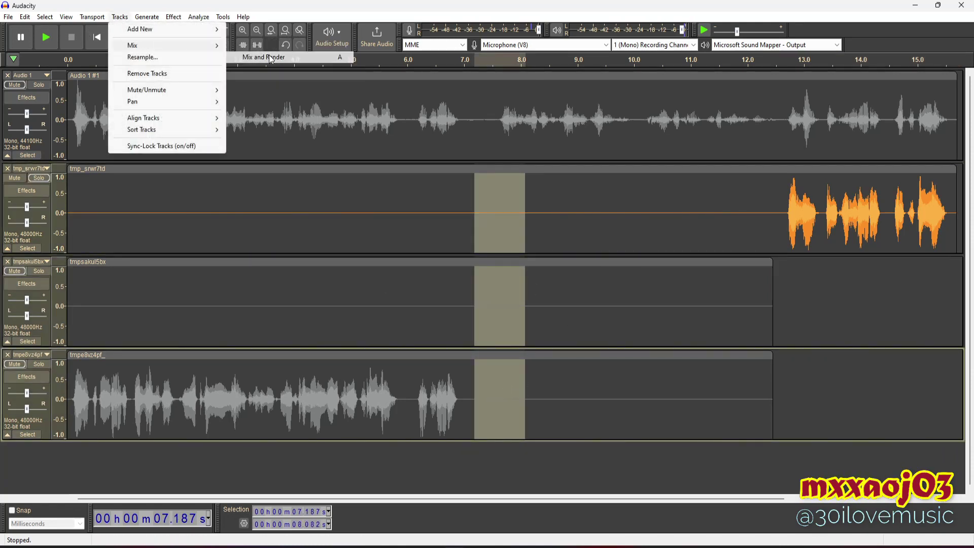
{"action": "left_click", "coordinate": [270, 57]}
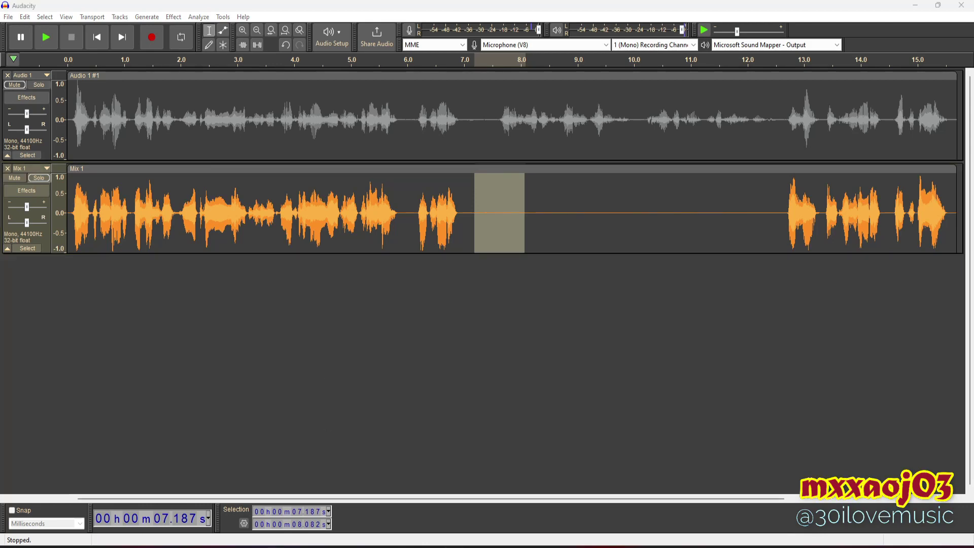
- Return to the RVC web interface, select the Mxxaoj03-ShadowTheHedgehog.pth voice, and look through the available feature index files
{"action": "left_click", "coordinate": [302, 545]}
{"action": "left_click", "coordinate": [263, 154]}
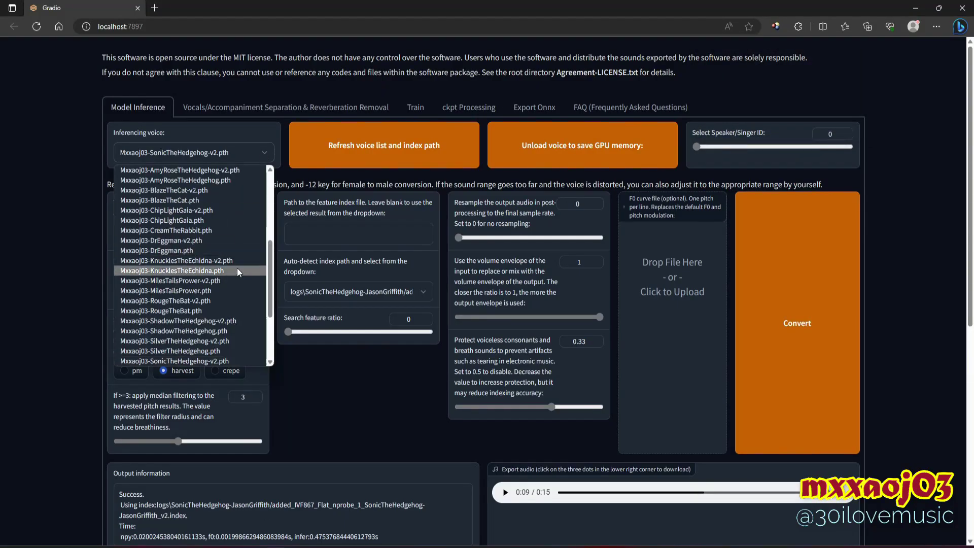
{"action": "left_click", "coordinate": [215, 331]}
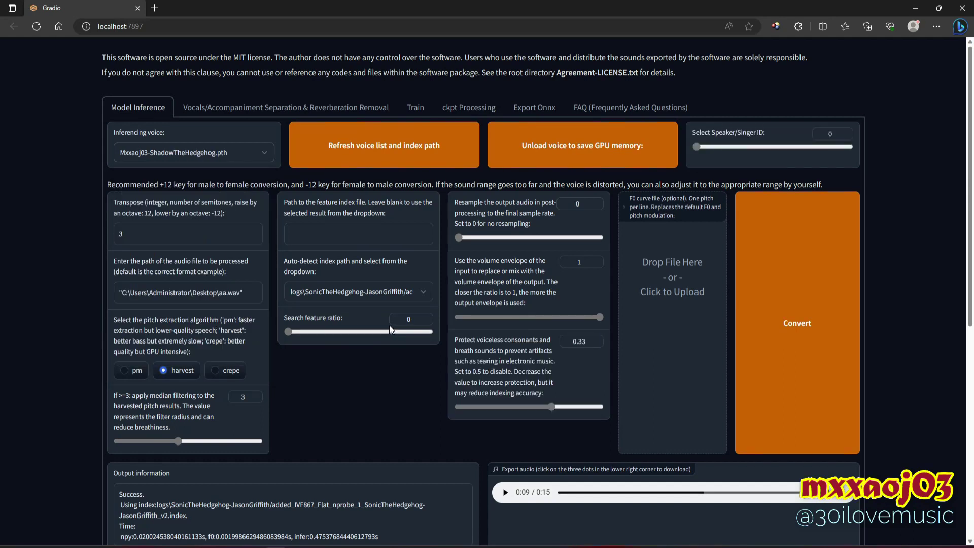
{"action": "left_click", "coordinate": [418, 293]}
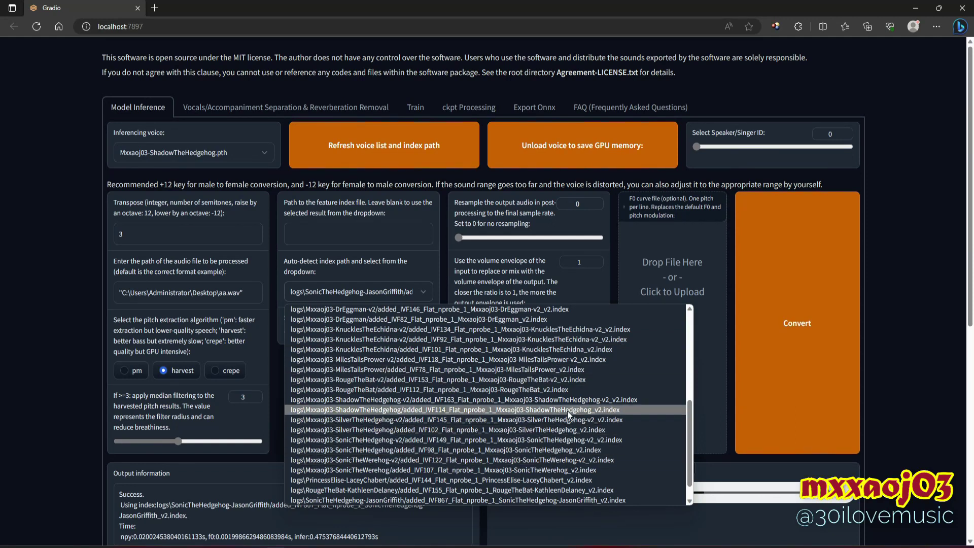
{"action": "left_click", "coordinate": [278, 366]}
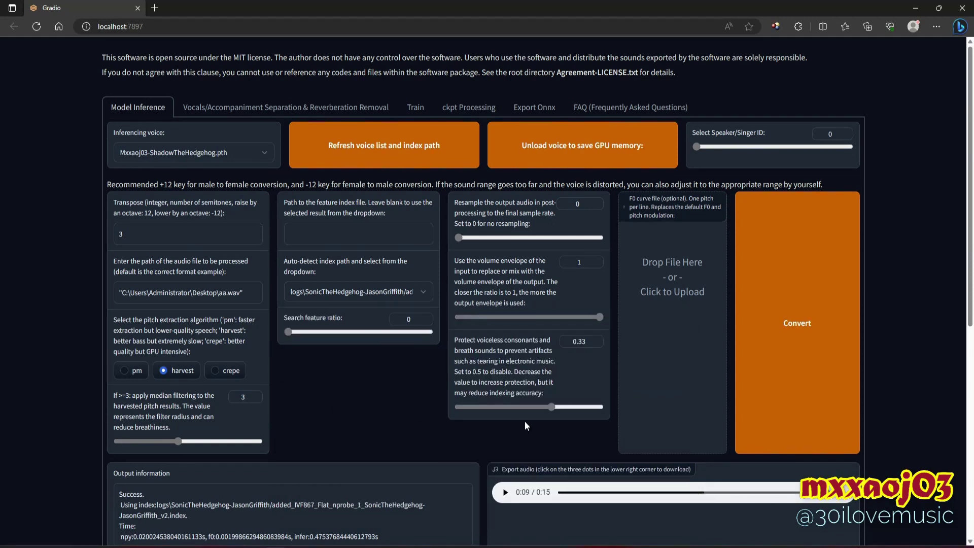
- Set the transpose to 0, convert aa.wav with the Mxxaoj03-ShadowTheHedgehog.pth voice, and play the result
{"action": "key", "text": "BackSpace"}
{"action": "type", "text": "0"}
{"action": "left_click", "coordinate": [222, 293]}
{"action": "left_click_drag", "start_coordinate": [185, 293], "coordinate": [241, 293]}
{"action": "left_click", "coordinate": [208, 293]}
{"action": "left_click", "coordinate": [784, 368]}
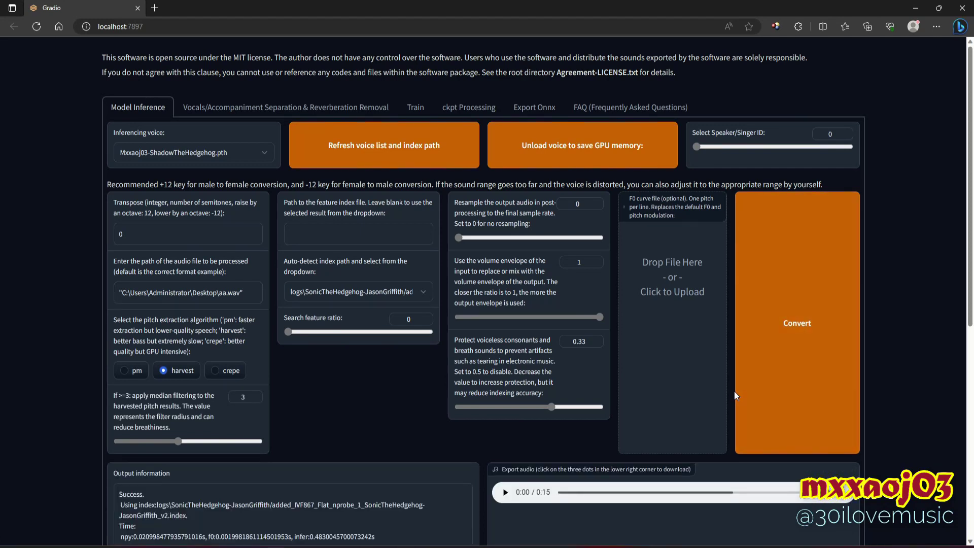
{"action": "left_click", "coordinate": [509, 494]}
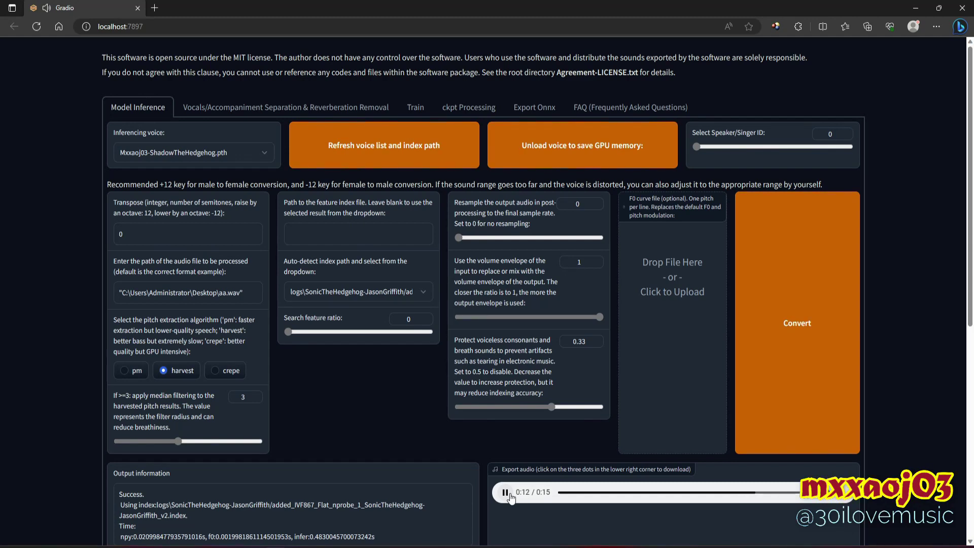
- Download the converted clip and import tmpveagrbwj.wav from the Downloads folder into the Audacity project as a new track
{"action": "left_click", "coordinate": [848, 500]}
{"action": "left_click", "coordinate": [777, 463]}
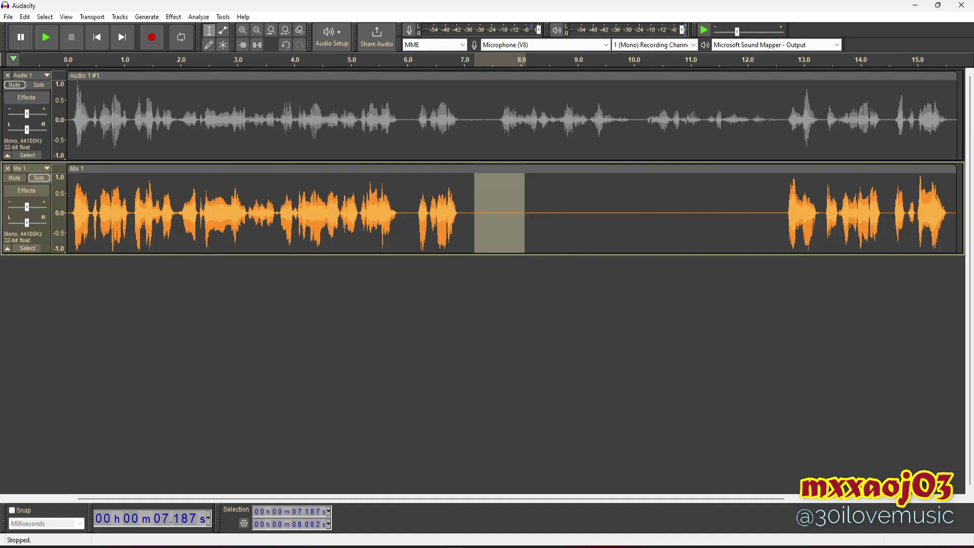
{"action": "key", "text": "alt+Tab"}
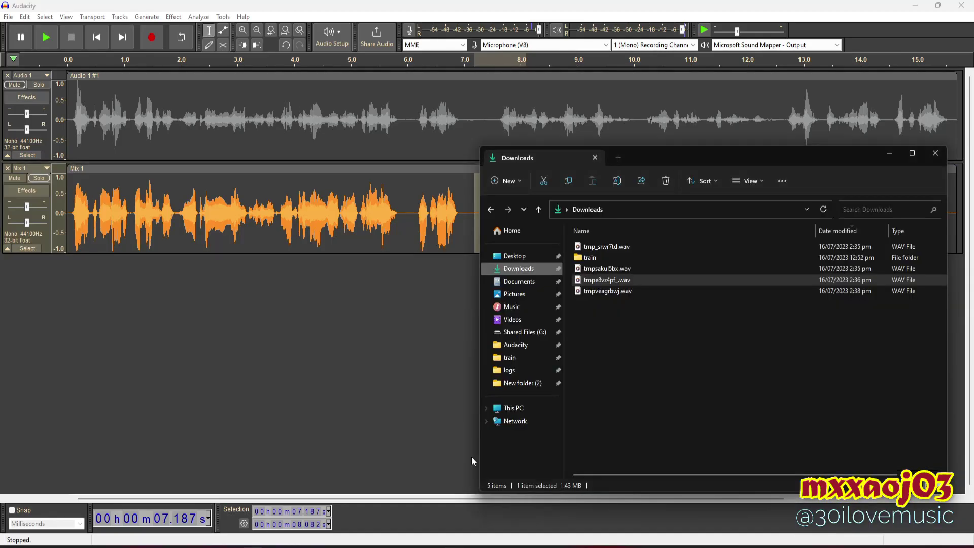
{"action": "left_click_drag", "start_coordinate": [593, 290], "coordinate": [342, 330]}
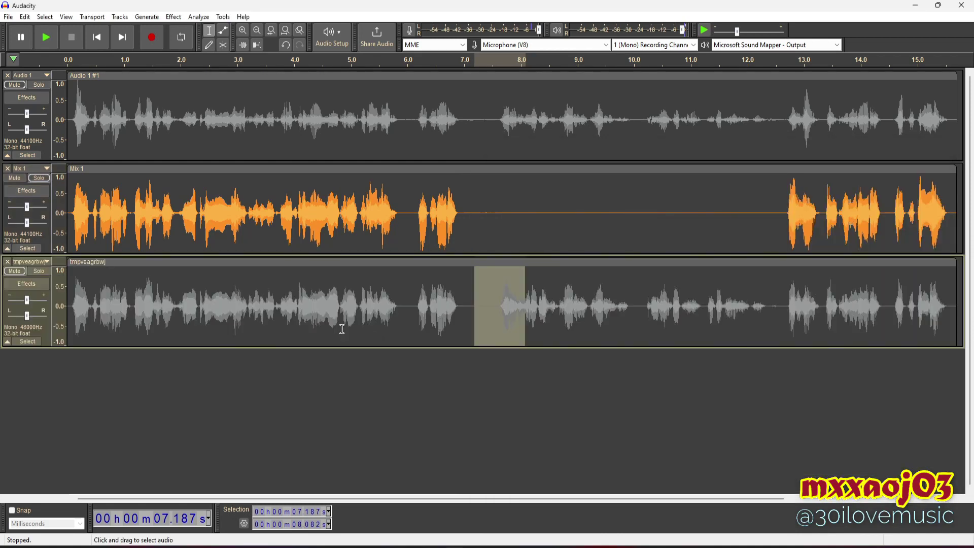
{"action": "left_click", "coordinate": [450, 339]}
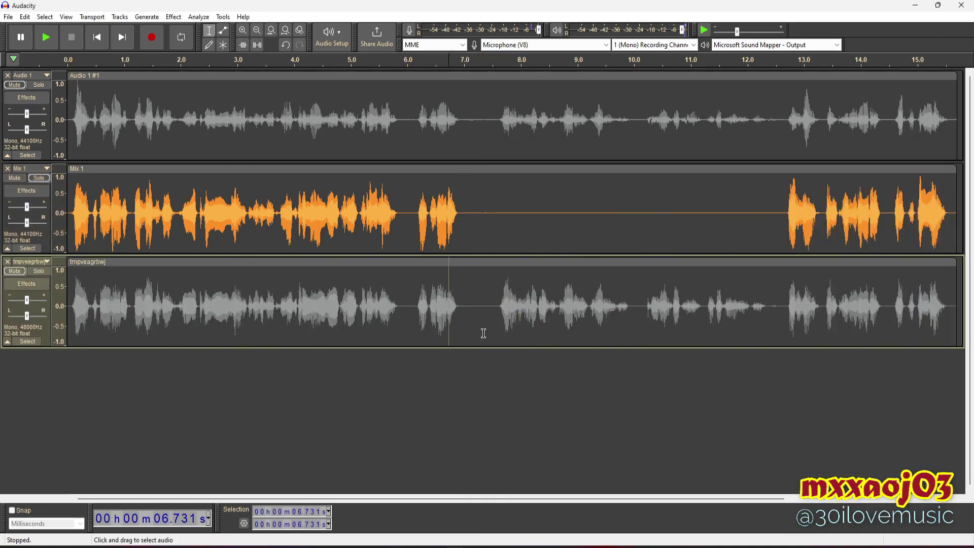
- Return to the RVC web interface, convert aa.wav with the Mxxaoj03-ShadowTheHedgehog-v2.pth voice, and play the result
{"action": "left_click", "coordinate": [287, 541]}
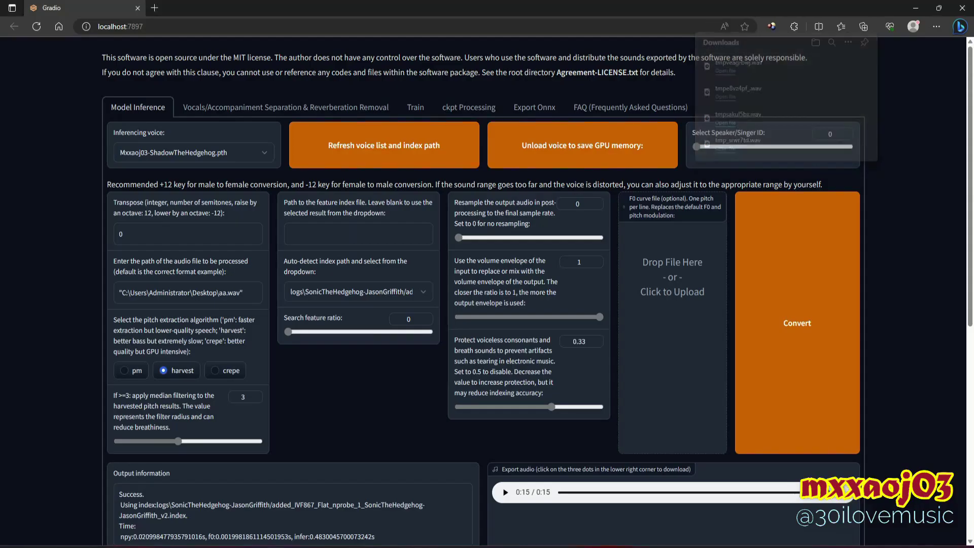
{"action": "left_click", "coordinate": [261, 156]}
{"action": "left_click", "coordinate": [230, 349]}
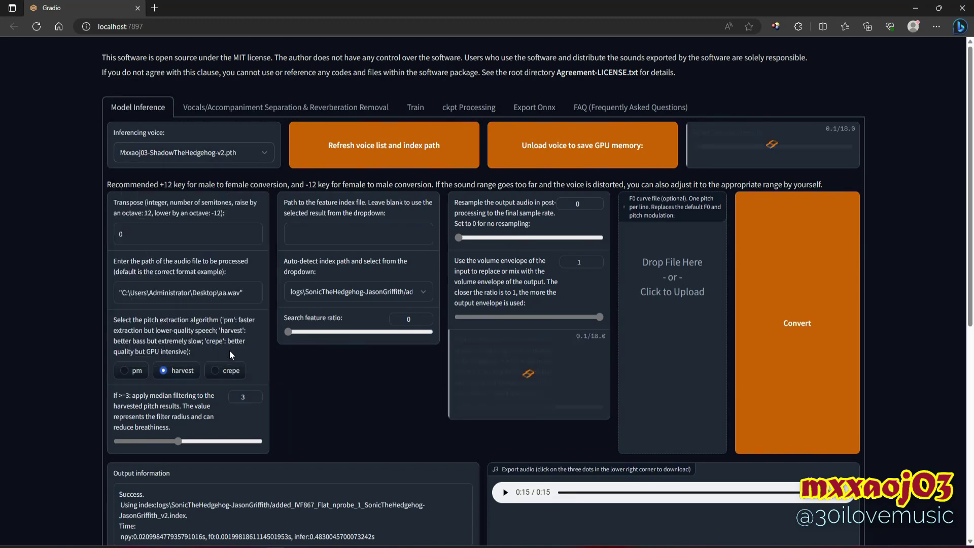
{"action": "left_click", "coordinate": [782, 365]}
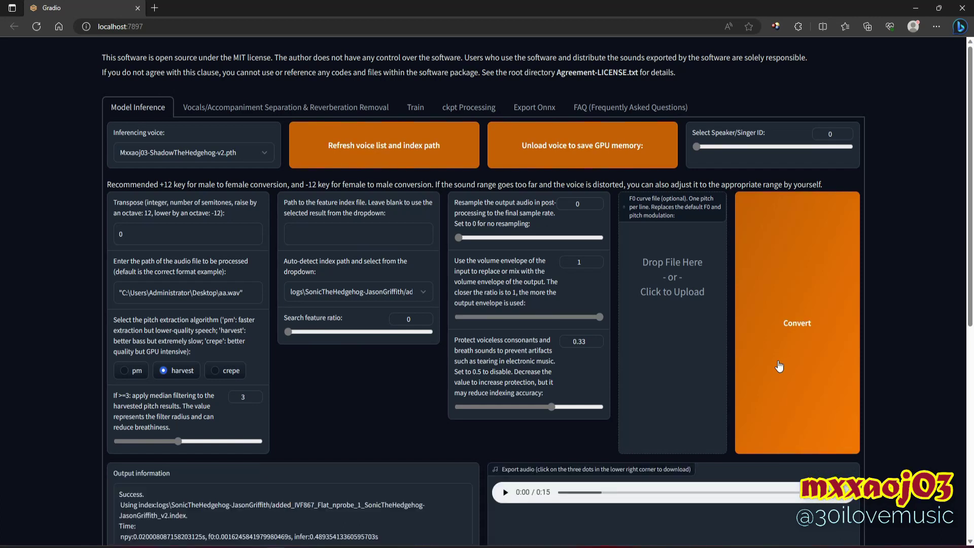
{"action": "left_click", "coordinate": [505, 493]}
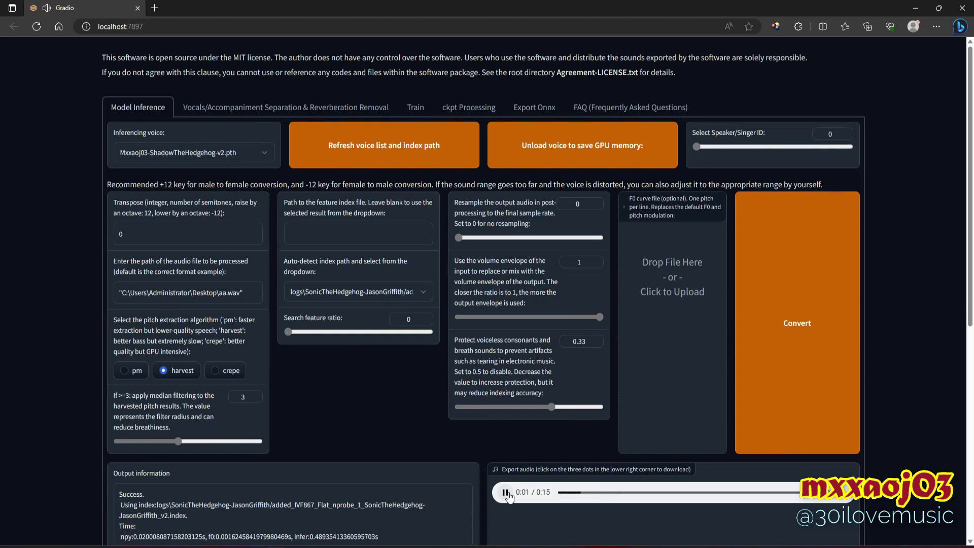
{"action": "left_click_drag", "start_coordinate": [654, 492], "coordinate": [668, 492]}
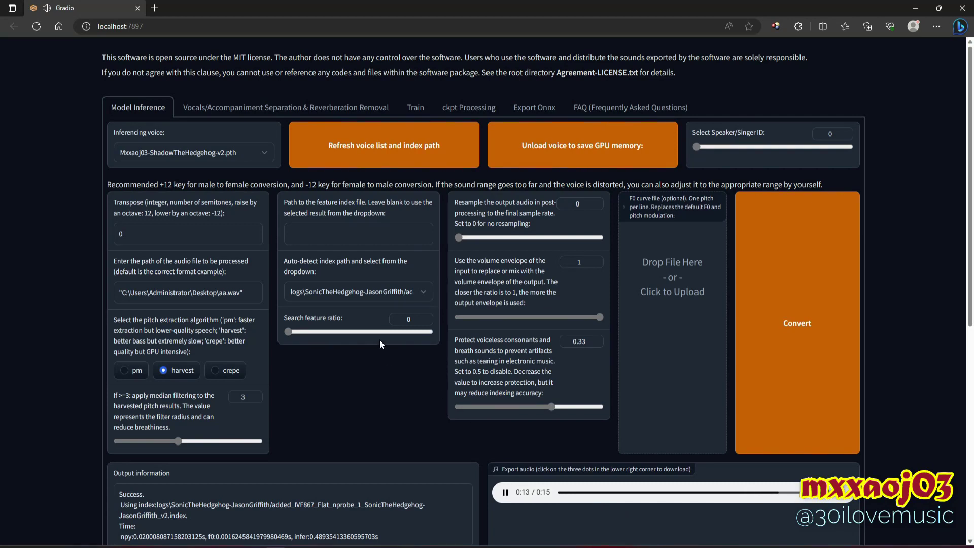
- Set the search feature ratio to 0.46, convert the clip again, and play the new result
{"action": "left_click_drag", "start_coordinate": [376, 332], "coordinate": [352, 333]}
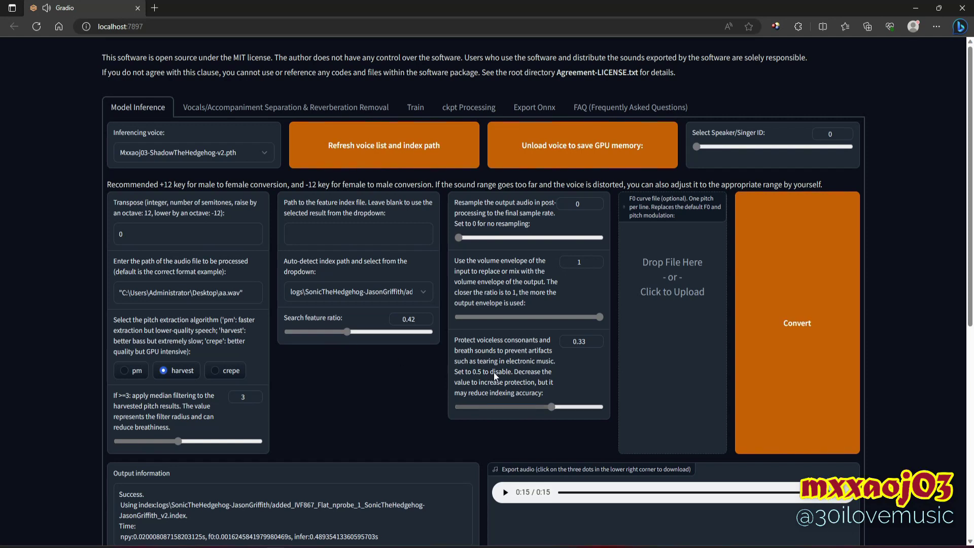
{"action": "left_click", "coordinate": [353, 332]}
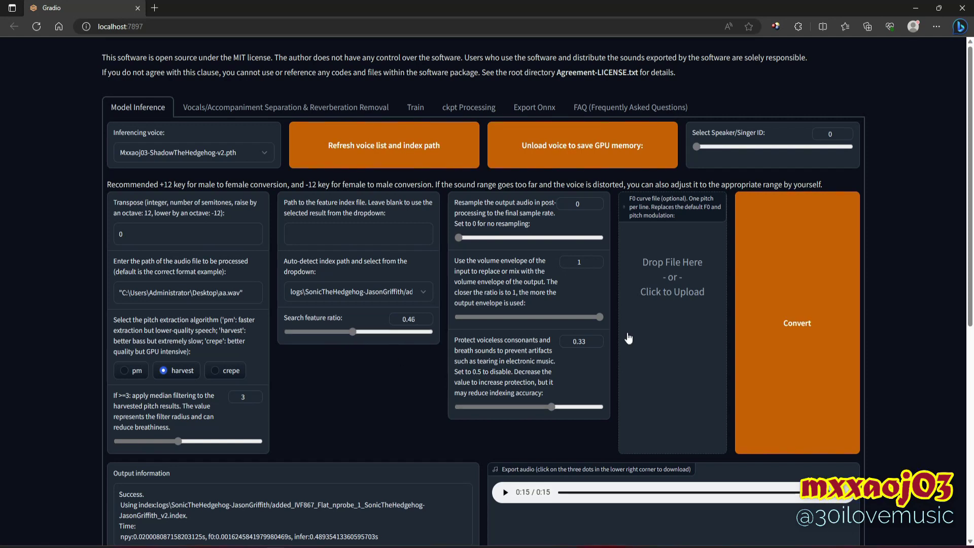
{"action": "left_click", "coordinate": [798, 347]}
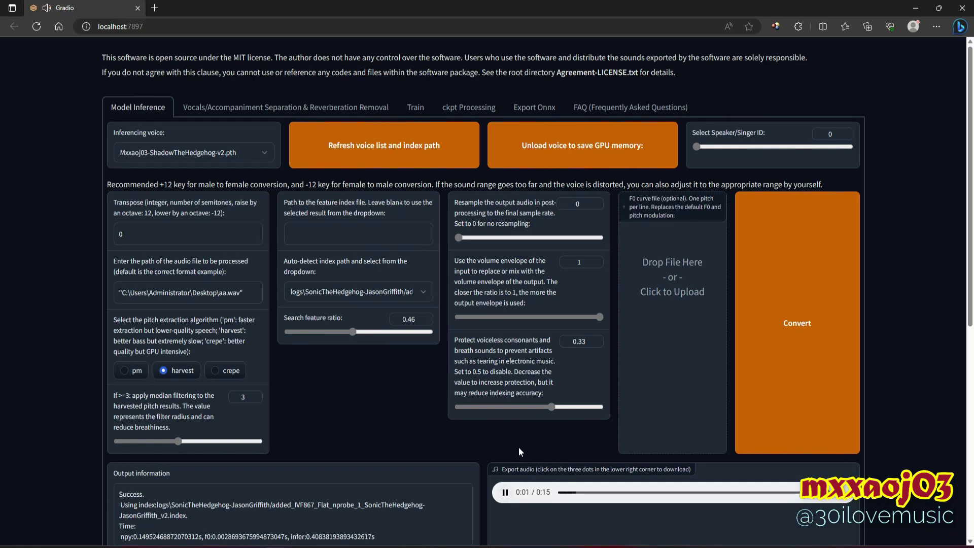
{"action": "left_click", "coordinate": [670, 493]}
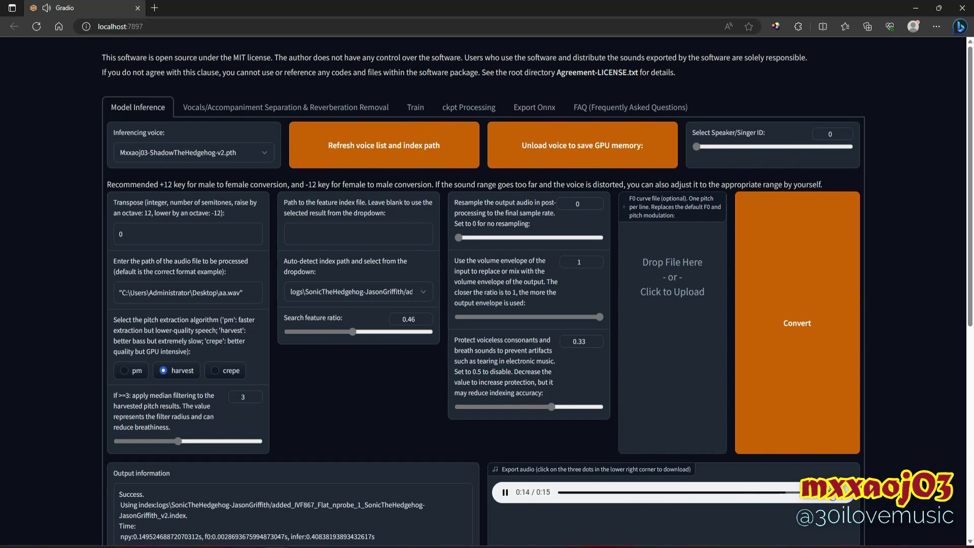
- Download the new conversion and import tmpp42bf1jx.wav from the Downloads folder into the Audacity project
{"action": "left_click", "coordinate": [845, 499]}
{"action": "left_click", "coordinate": [788, 463]}
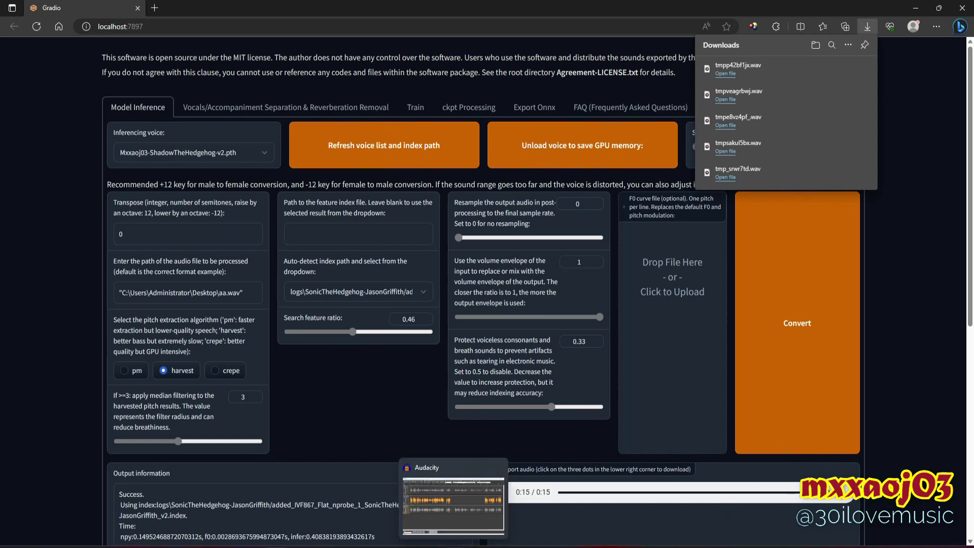
{"action": "left_click", "coordinate": [443, 540]}
{"action": "key", "text": "super+e"}
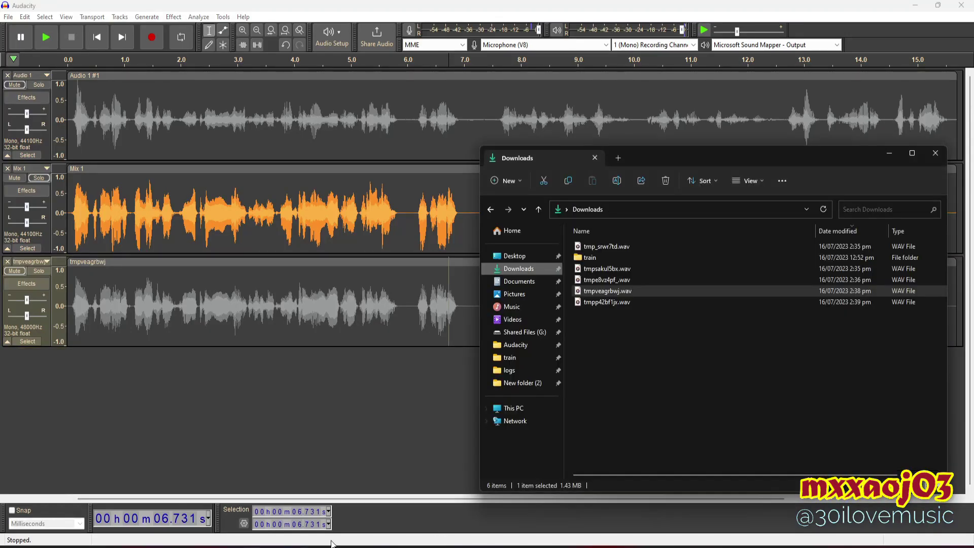
{"action": "left_click_drag", "start_coordinate": [581, 302], "coordinate": [360, 375]}
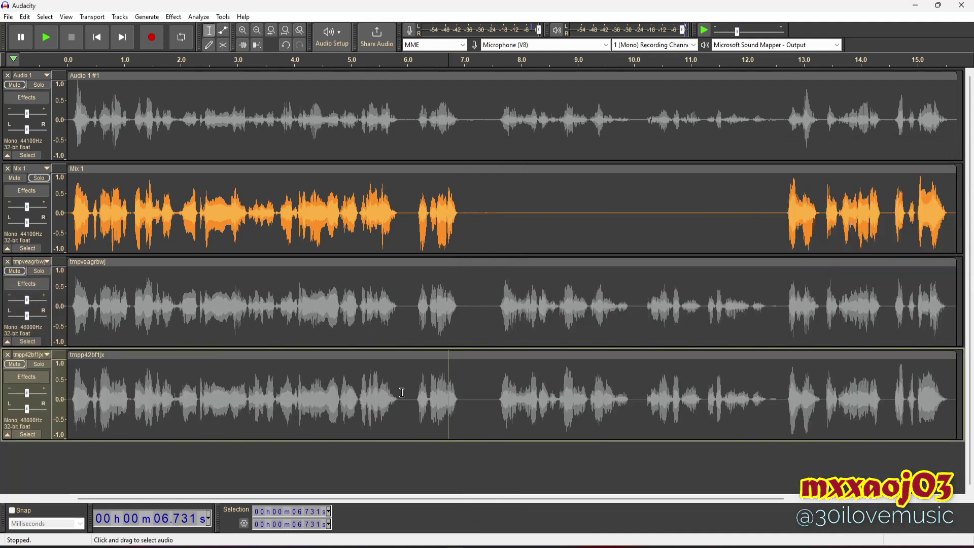
- Play the middle section from about 7.5 s on tmpveagrbwj and tmpp42bf1jx, soloing each track in turn
{"action": "left_click", "coordinate": [491, 311]}
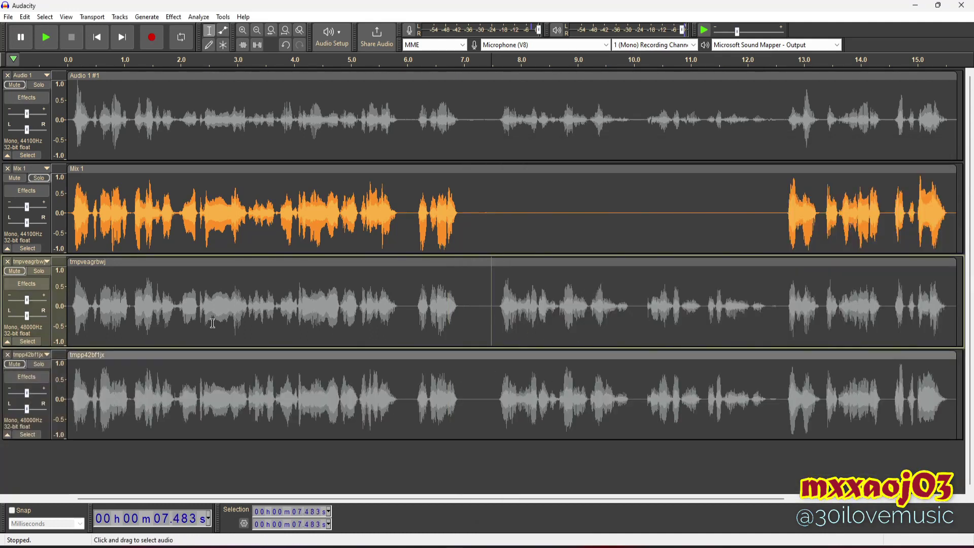
{"action": "left_click", "coordinate": [41, 273]}
{"action": "key", "text": "space"}
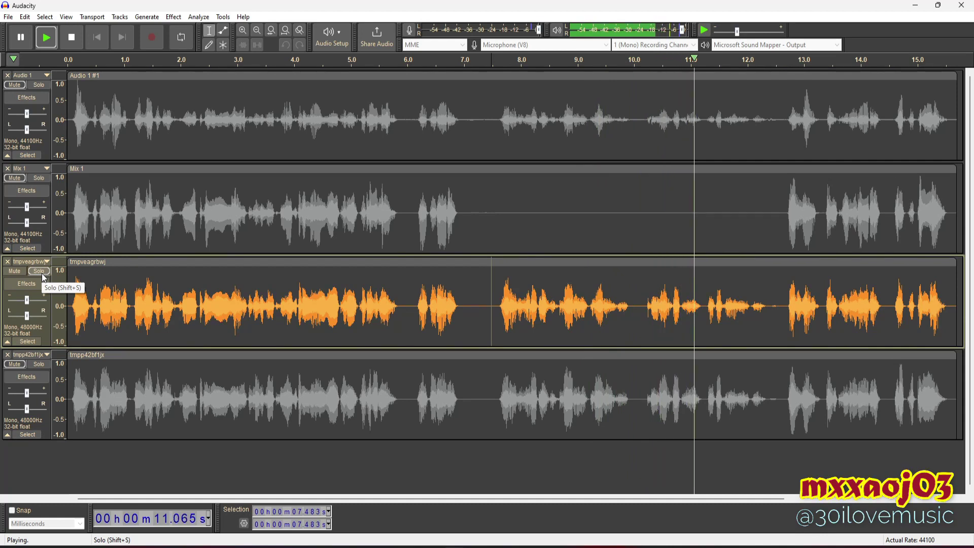
{"action": "key", "text": "space"}
{"action": "left_click", "coordinate": [38, 364]}
{"action": "key", "text": "space"}
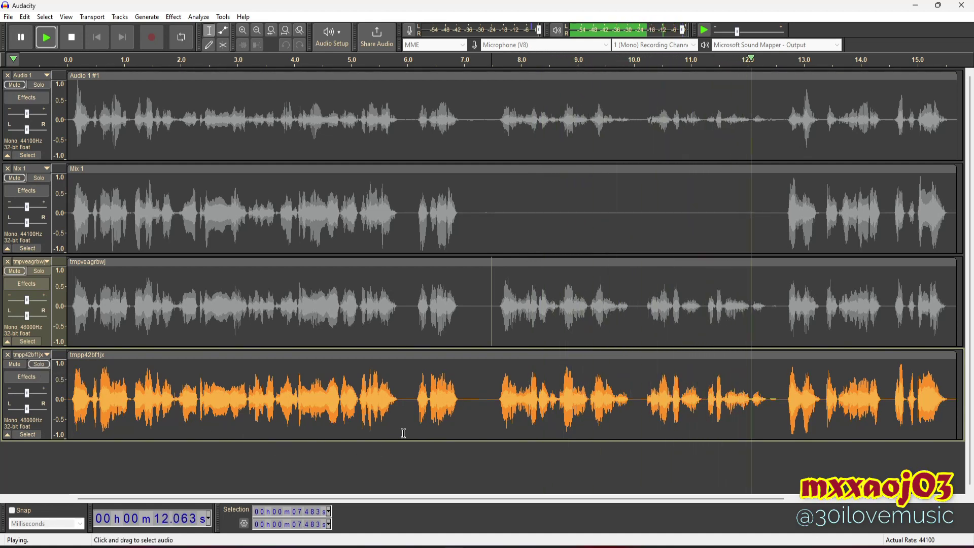
{"action": "key", "text": "space"}
- Trim the tmpp42bf1jx track to the section from about 7.5 s to 12.6 s, and delete the tmpveagrbwj track
{"action": "left_click_drag", "start_coordinate": [492, 406], "coordinate": [782, 410]}
{"action": "key", "text": "ctrl+t"}
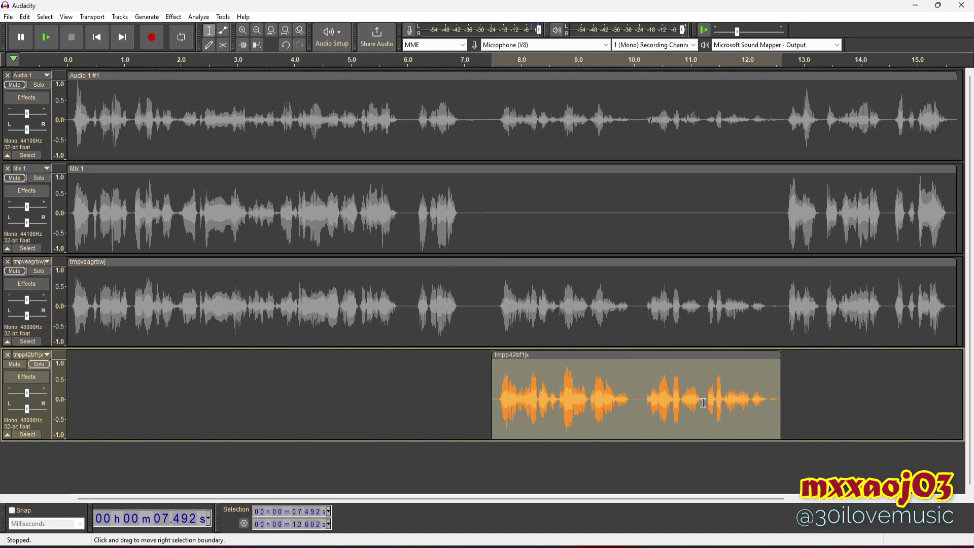
{"action": "left_click", "coordinate": [8, 262]}
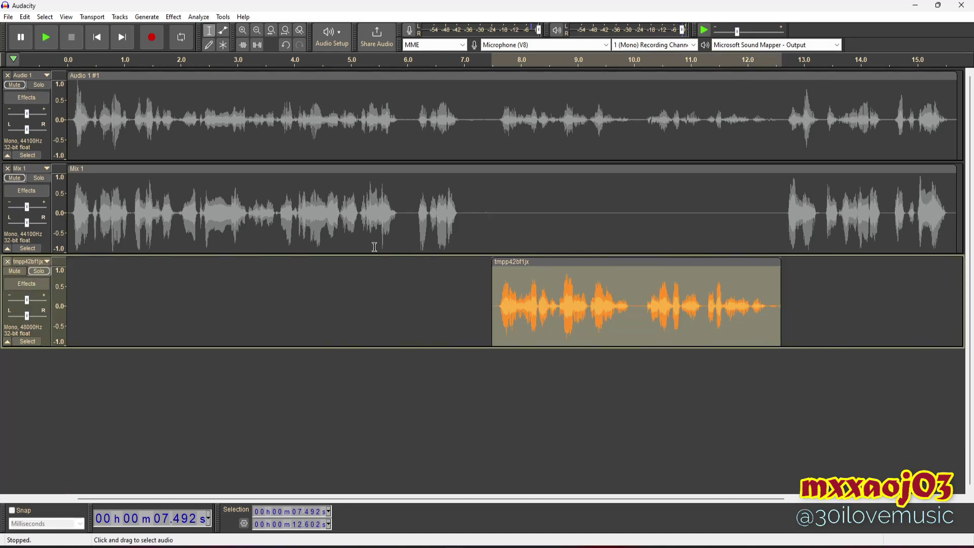
- Mix and render the Mix 1 and tmpp42bf1jx tracks into one, and play the combined track soloed
{"action": "left_click_drag", "start_coordinate": [322, 230], "coordinate": [346, 285]}
{"action": "left_click", "coordinate": [120, 17]}
{"action": "mouse_move", "coordinate": [139, 44]}
{"action": "left_click", "coordinate": [259, 58]}
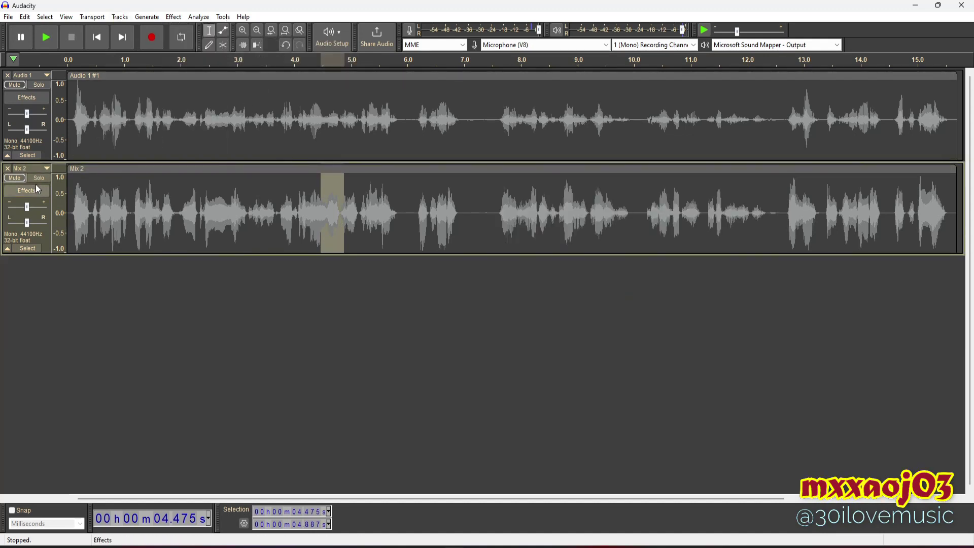
{"action": "left_click", "coordinate": [40, 232]}
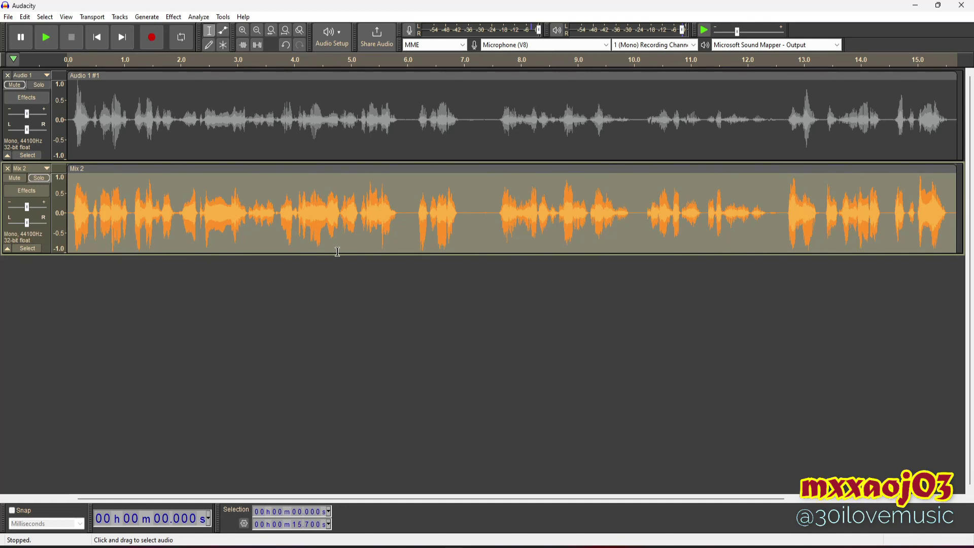
{"action": "key", "text": "space"}
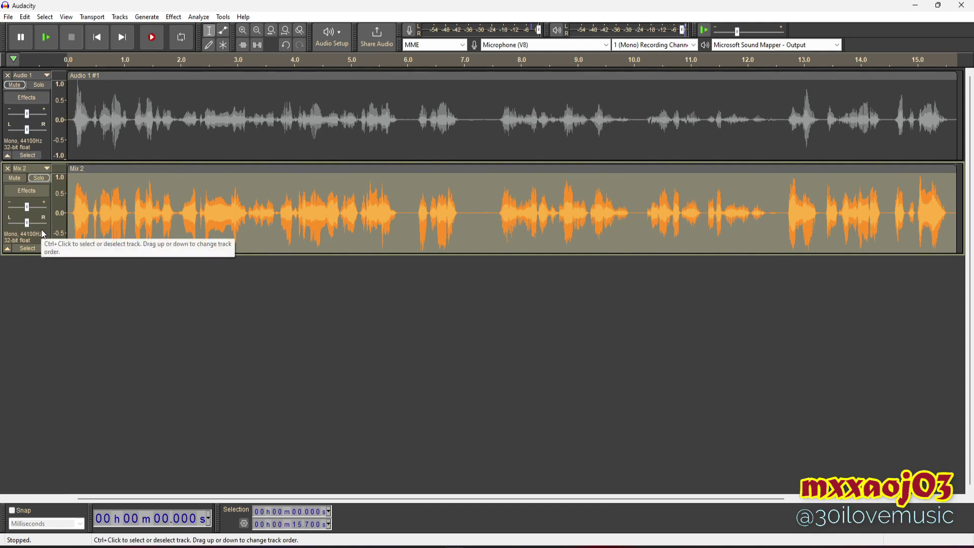
- Export the selected combined track to the Desktop as a 16-bit PCM WAV file named aaa with empty metadata
{"action": "key", "text": "ctrl+shift+e"}
{"action": "type", "text": "aaa"}
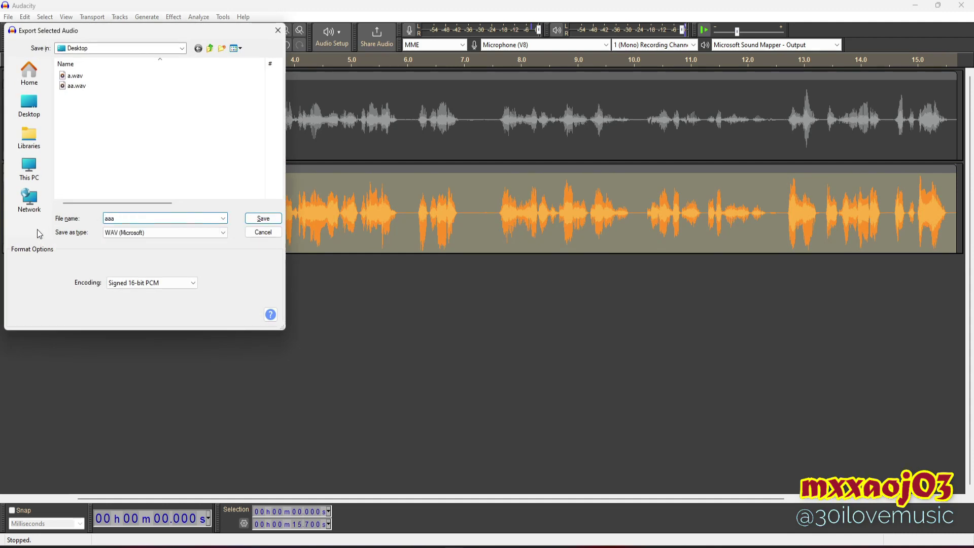
{"action": "key", "text": "Return"}
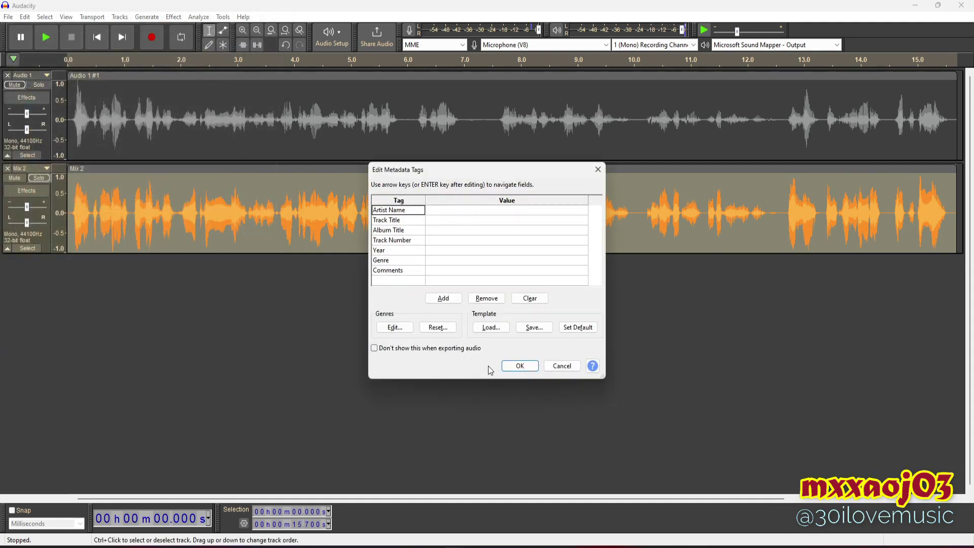
{"action": "left_click", "coordinate": [514, 365]}
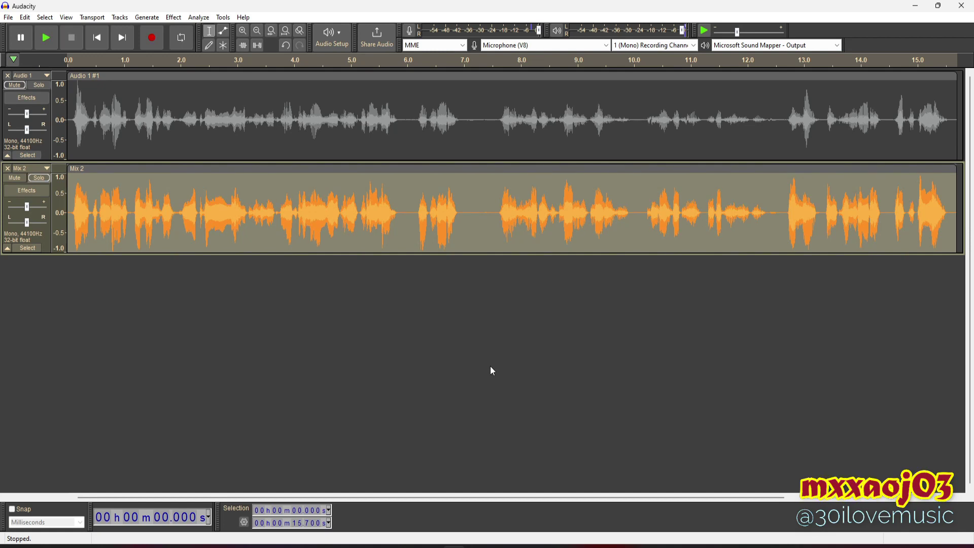
- Duplicate the first 6 s or so of the combined track, try to export it as b, and delete the duplicate track
{"action": "left_click_drag", "start_coordinate": [410, 218], "coordinate": [62, 230]}
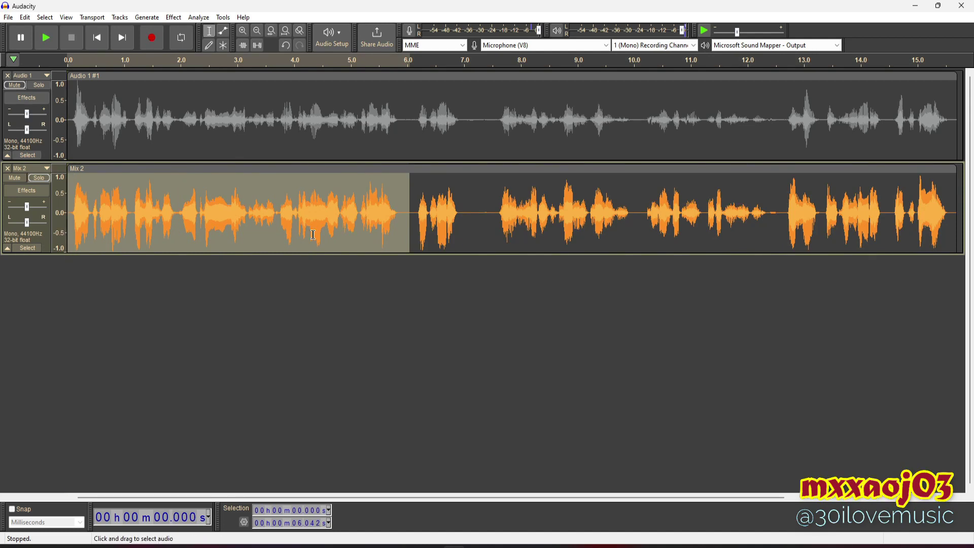
{"action": "key", "text": "ctrl+d"}
{"action": "left_click", "coordinate": [39, 327]}
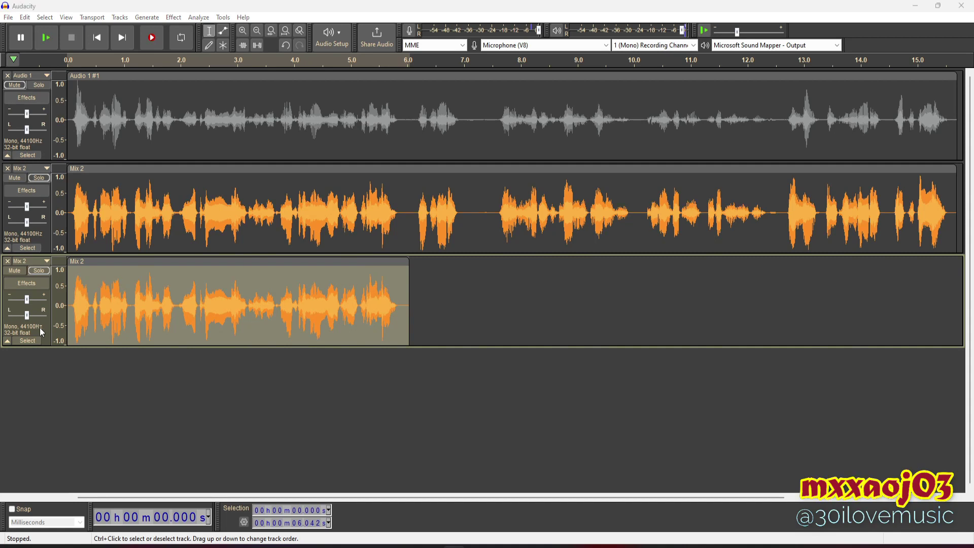
{"action": "key", "text": "ctrl+shift+e"}
{"action": "type", "text": "b"}
{"action": "key", "text": "Return"}
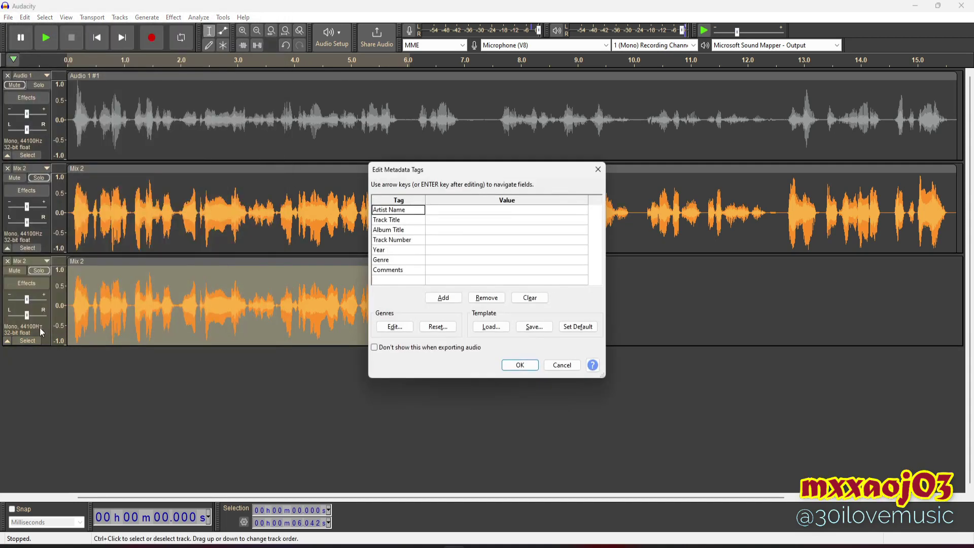
{"action": "left_click", "coordinate": [558, 366]}
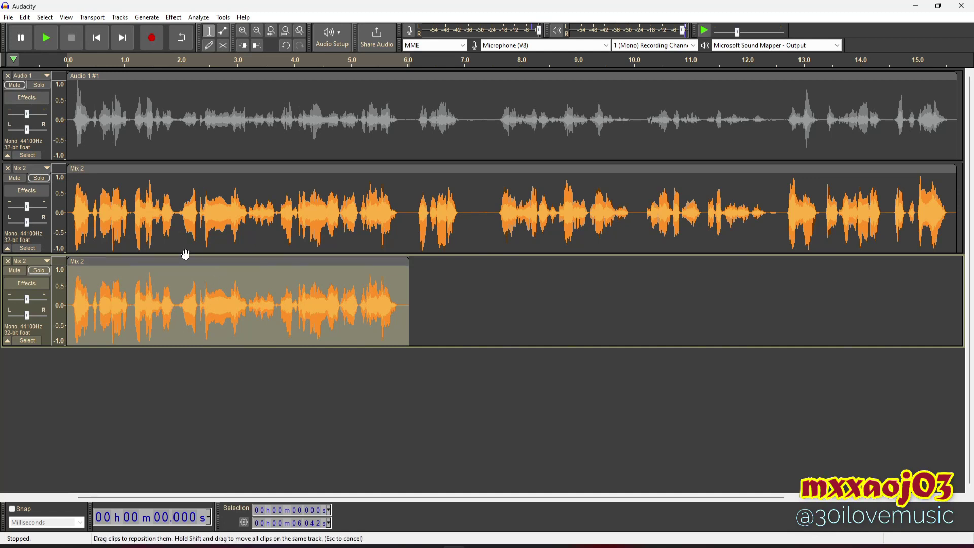
{"action": "left_click", "coordinate": [8, 261]}
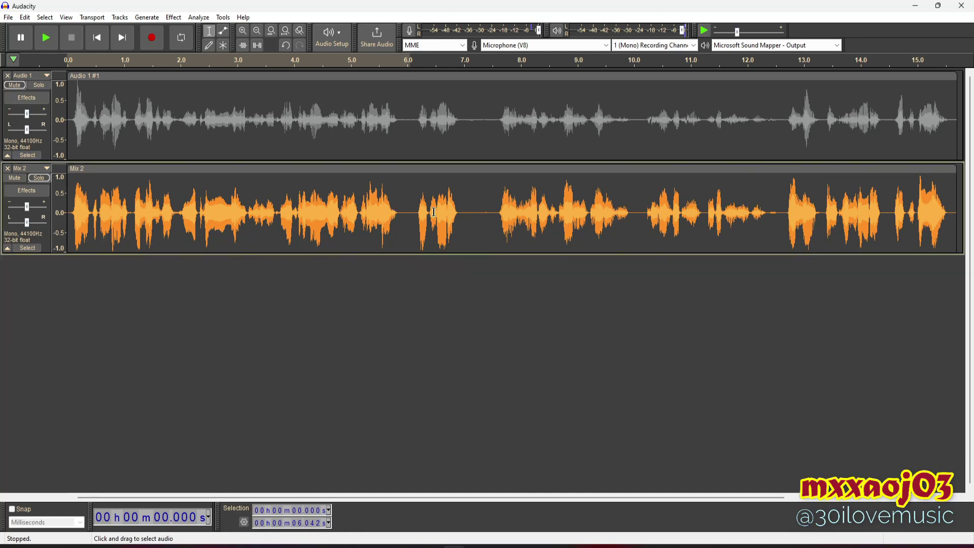
- Duplicate the combined track's section from about 6.1 s to 10.1 s, and select its section from about 10.2 s to 12.5 s
{"action": "left_click_drag", "start_coordinate": [413, 223], "coordinate": [639, 231]}
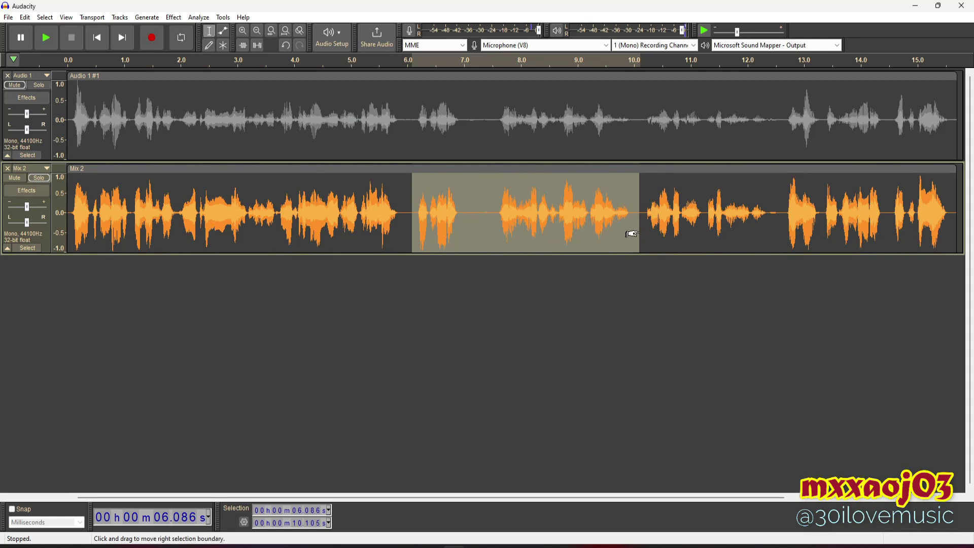
{"action": "key", "text": "ctrl+d"}
{"action": "left_click", "coordinate": [38, 327]}
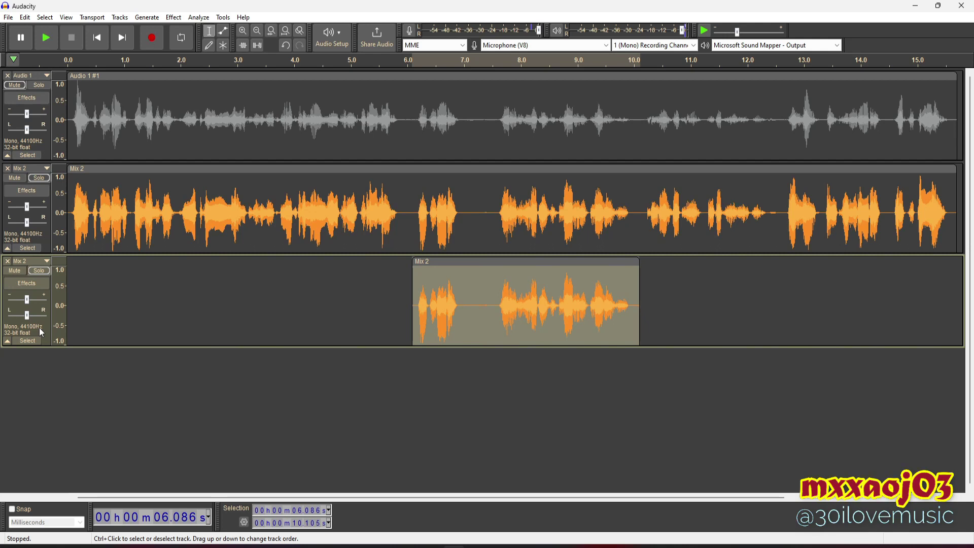
{"action": "left_click_drag", "start_coordinate": [412, 213], "coordinate": [775, 218]}
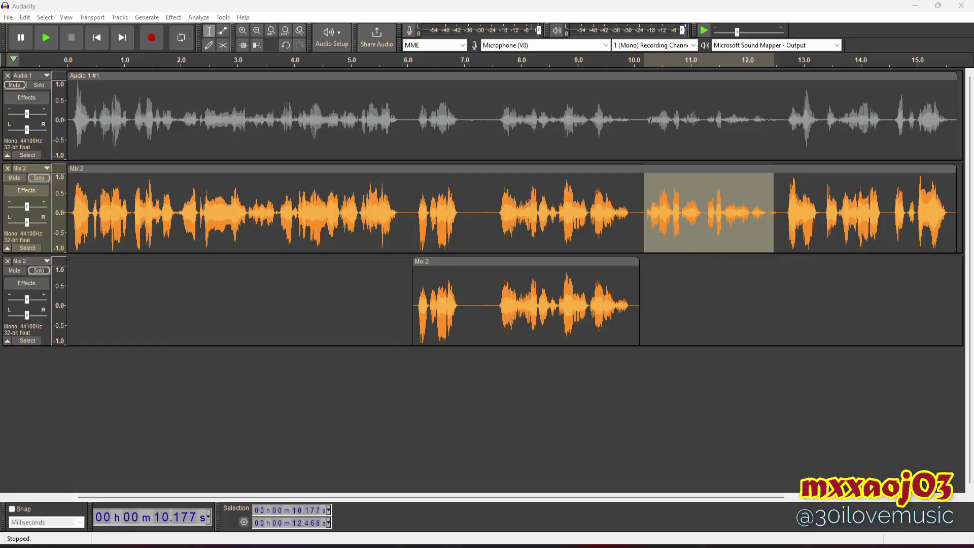
{"action": "left_click", "coordinate": [446, 547]}
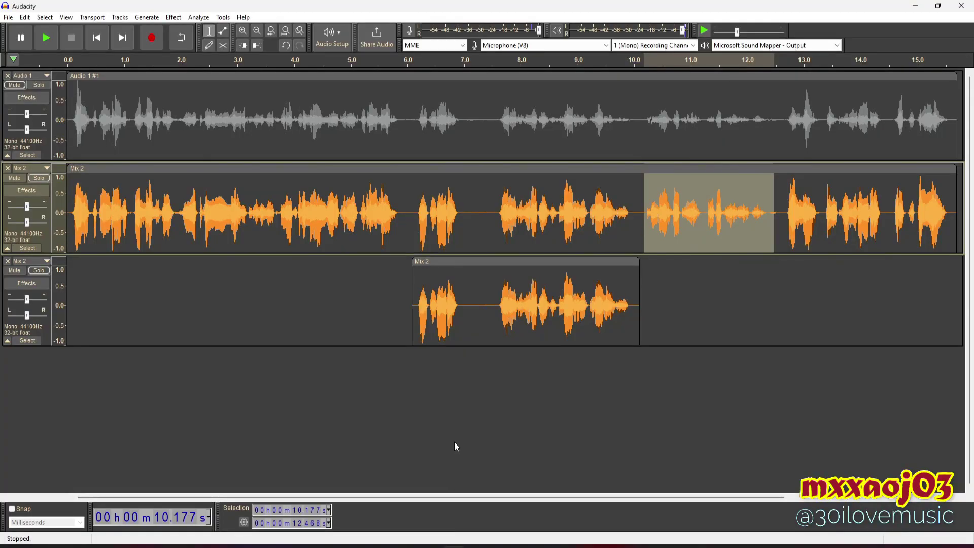